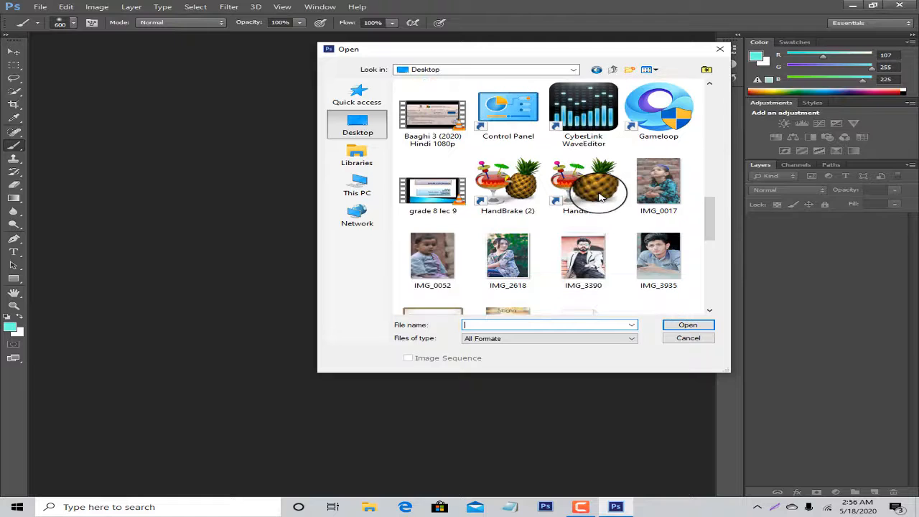
Open the IMG_0017 photo from the Desktop folder and enlarge the Camera Raw window.
scroll(602, 198, "down", 10)
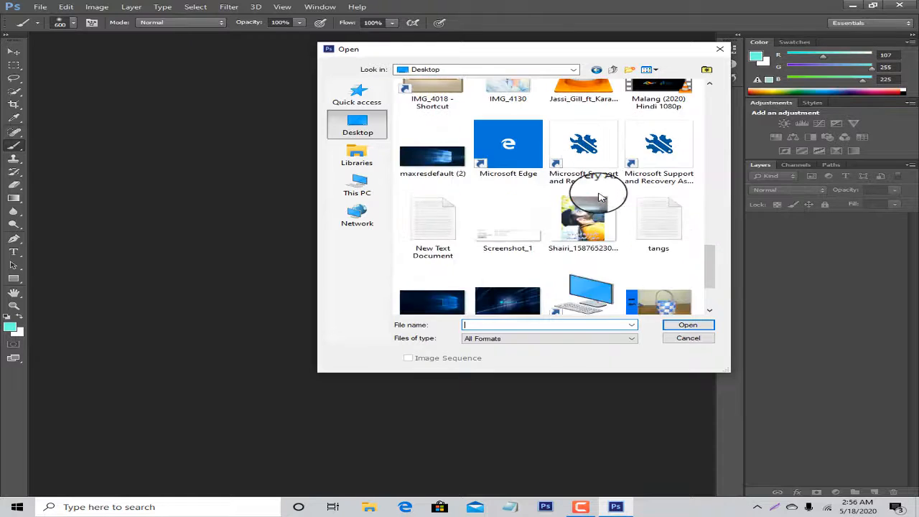
scroll(602, 198, "up", 4)
scroll(602, 198, "up", 3)
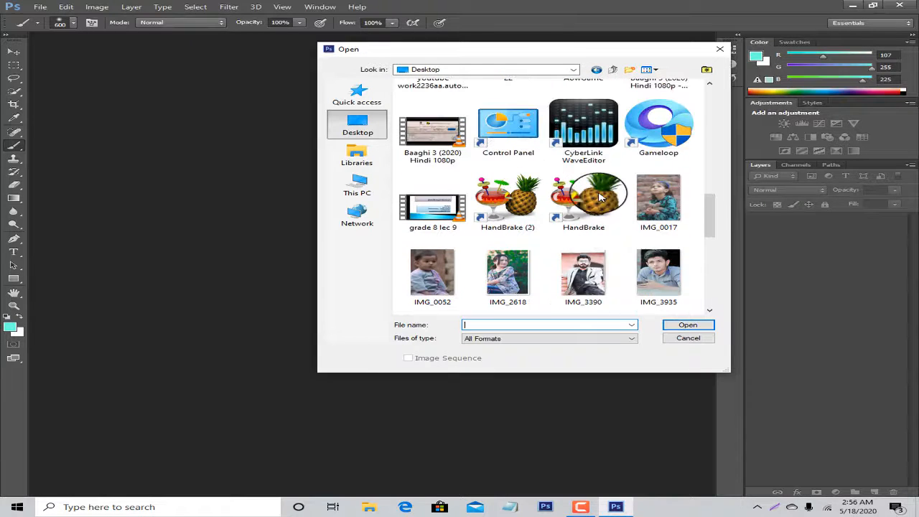
double_click(649, 206)
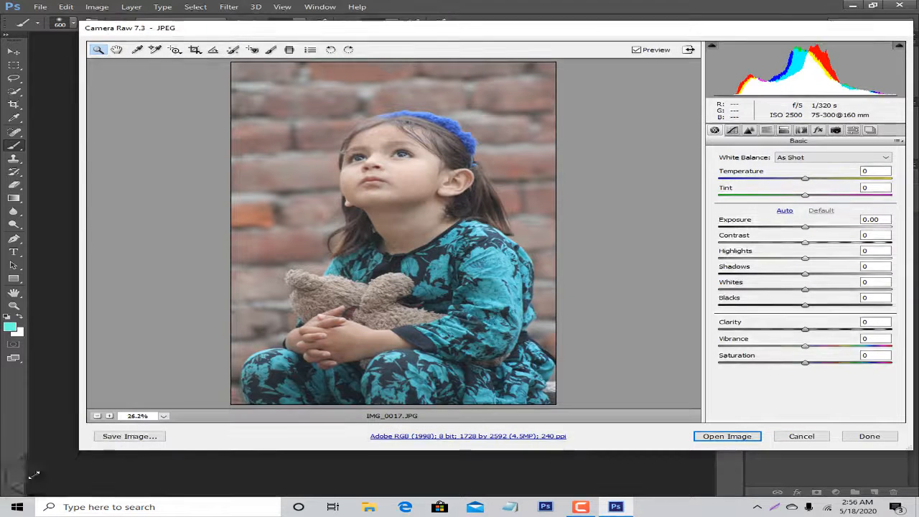
left_click_drag(77, 450, 0, 494)
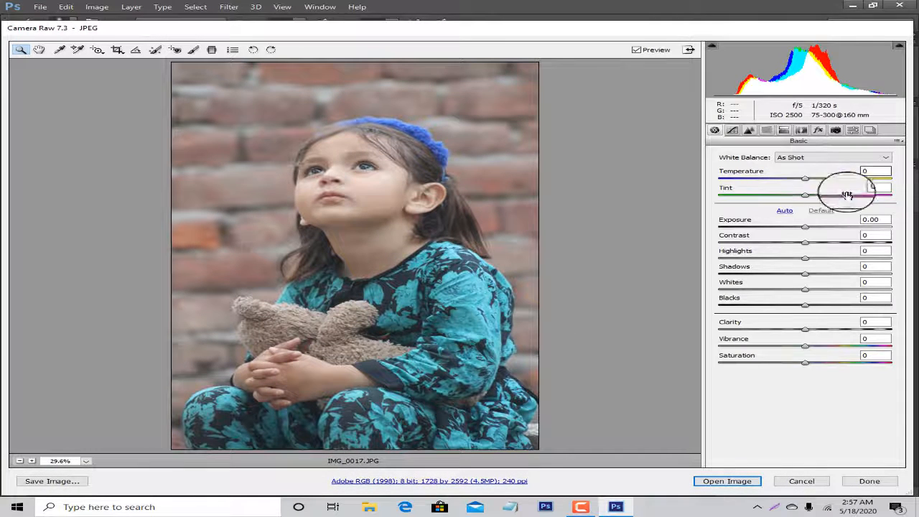
Raise the photo's Exposure to +0.35 in the basic Camera Raw adjustments.
left_click(852, 130)
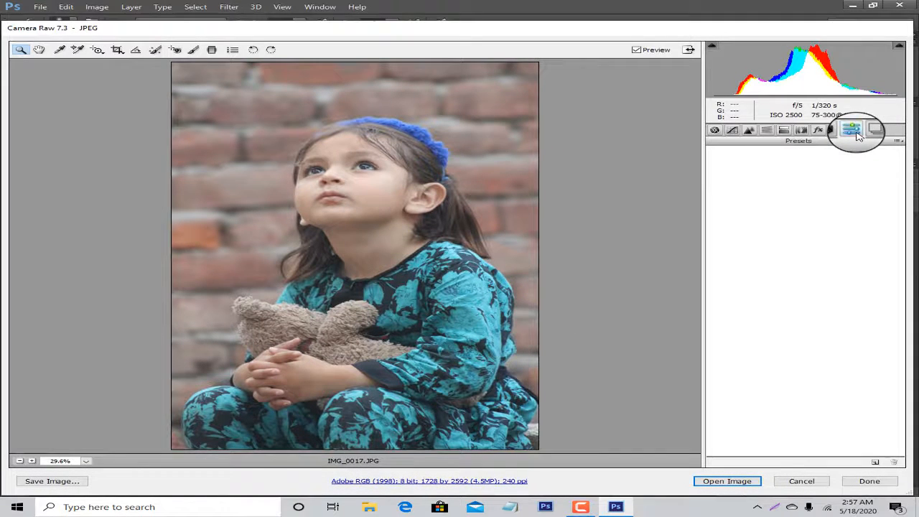
left_click(714, 130)
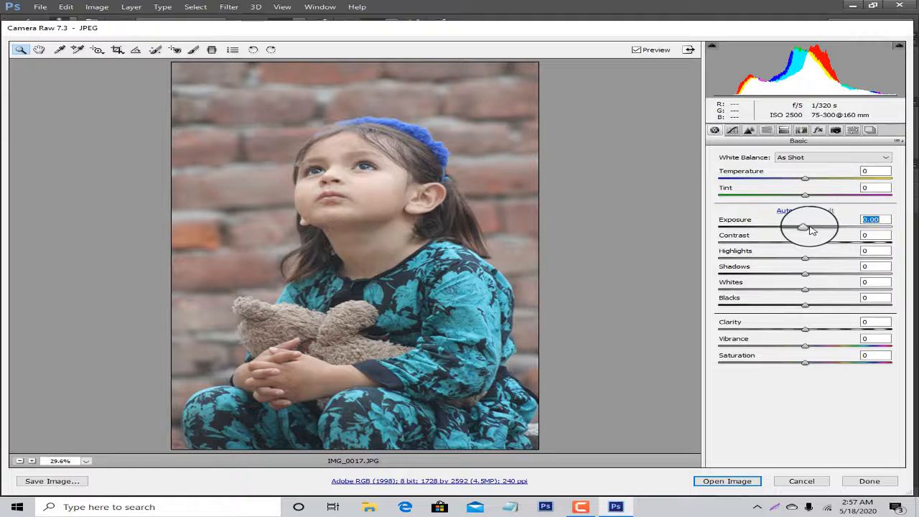
left_click_drag(812, 230, 818, 230)
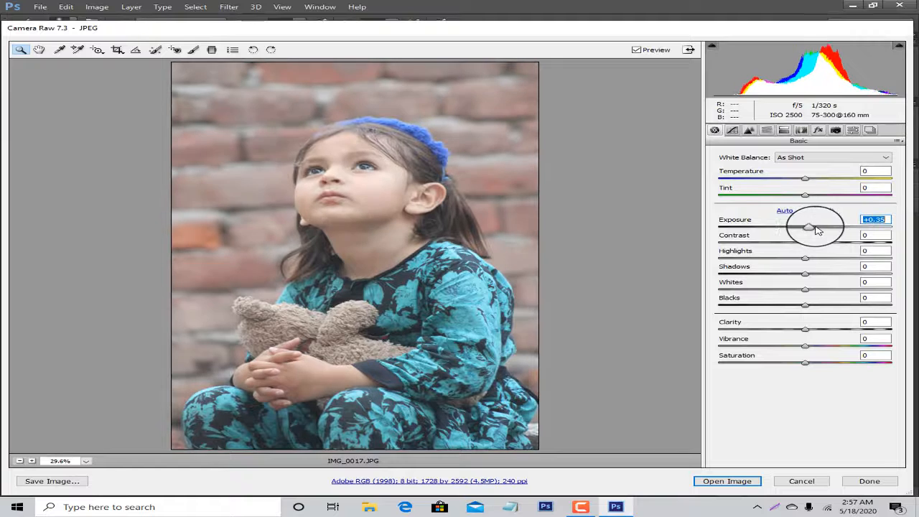
Set the HSL luminance of the Oranges to +33 and the Yellows to +4.
left_click(766, 130)
left_click_drag(823, 222, 849, 228)
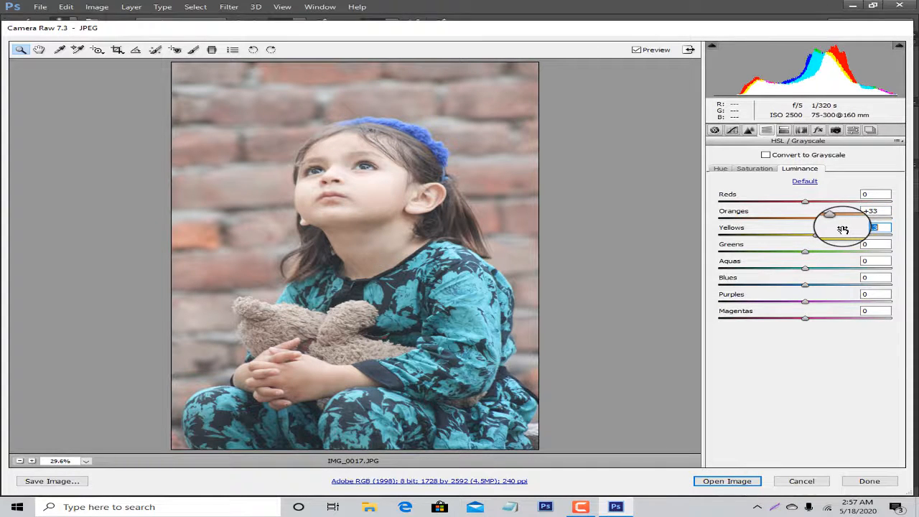
left_click(716, 131)
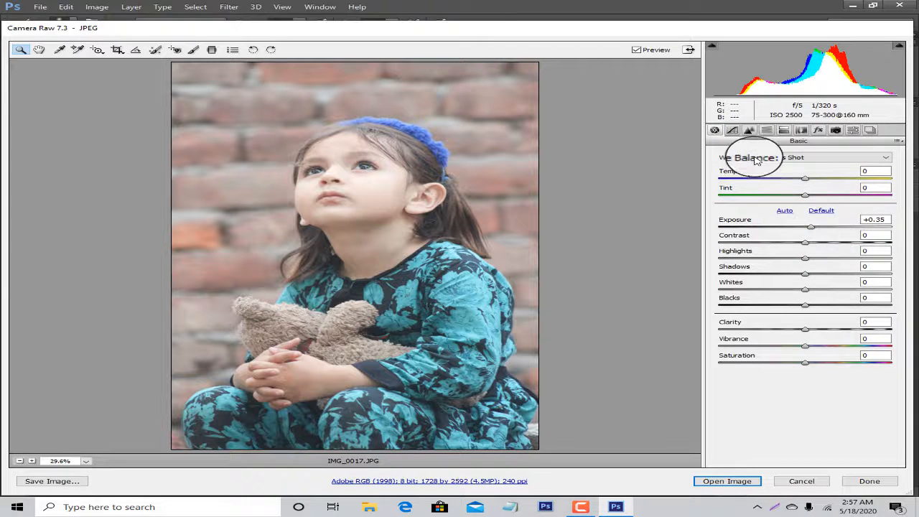
left_click(766, 130)
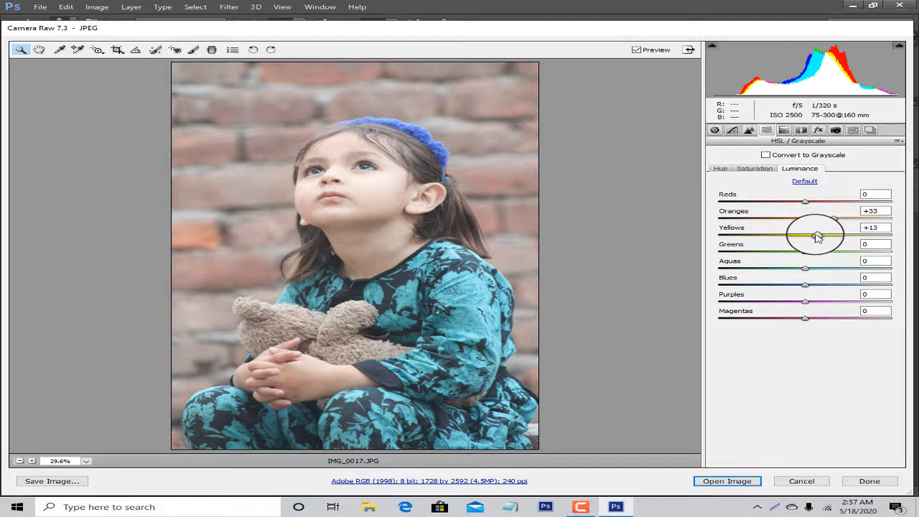
left_click_drag(817, 238, 834, 244)
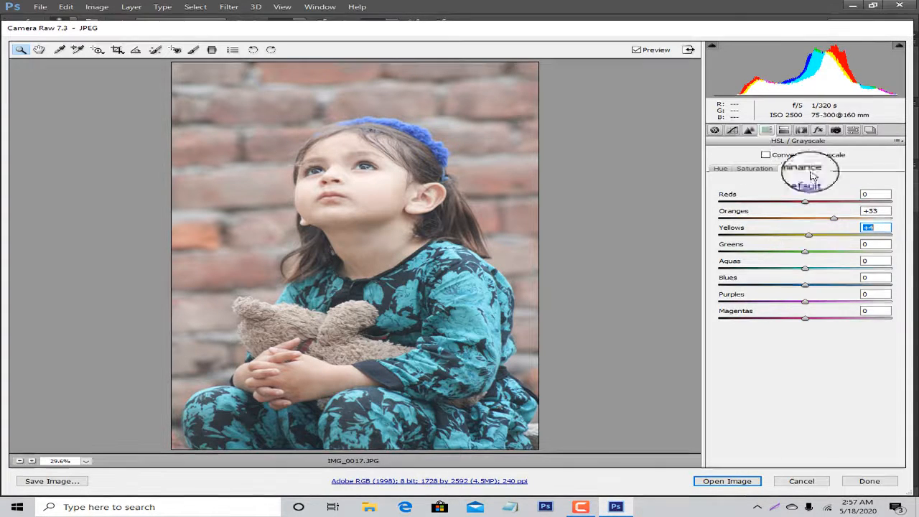
Open the adjusted image for editing, using the embedded profile instead of the working space.
left_click(728, 481)
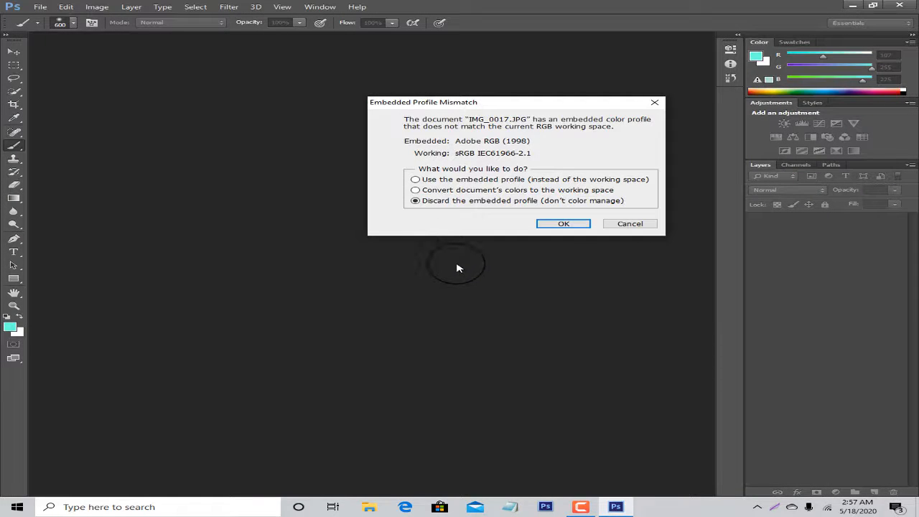
left_click(439, 179)
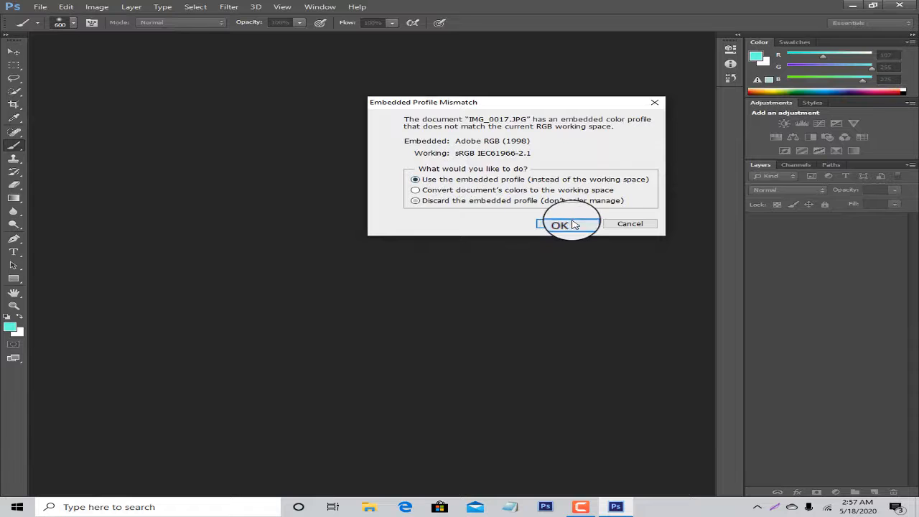
left_click(564, 223)
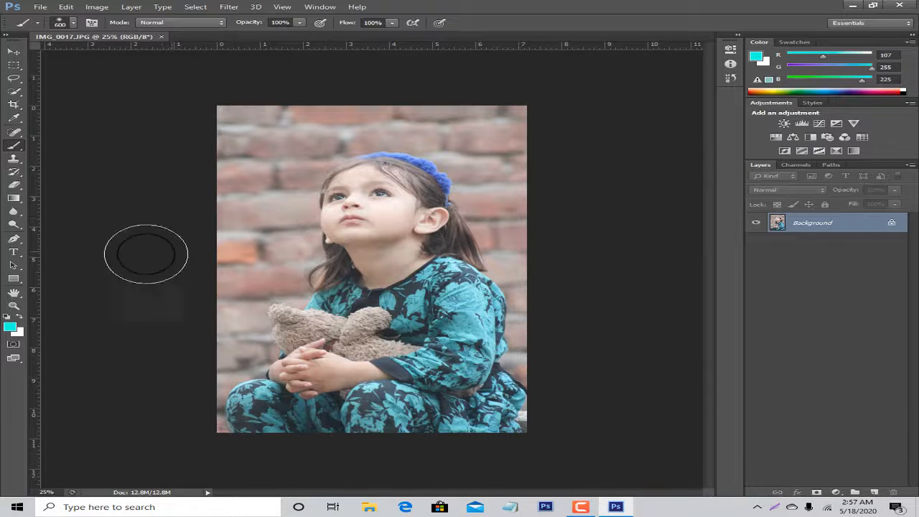
Duplicate the Background layer to retouch the girl's face on a copy.
left_click(14, 307)
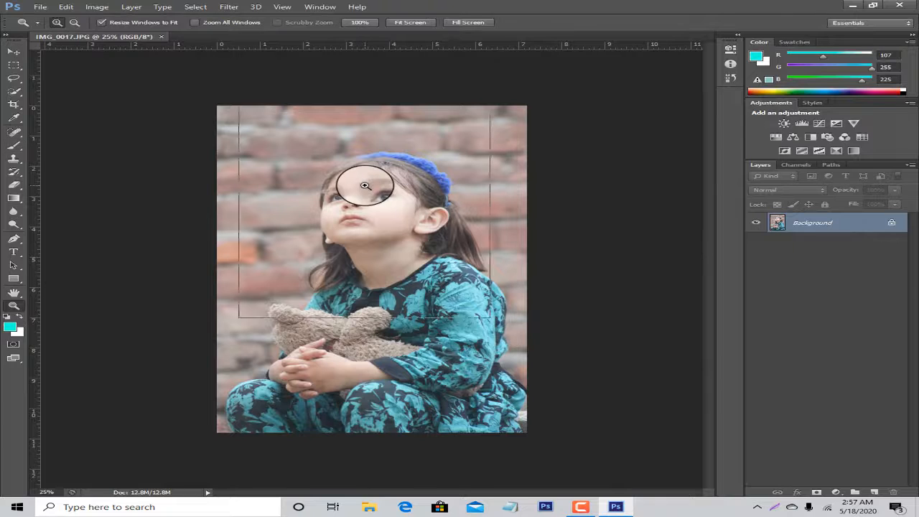
left_click(362, 187)
left_click(367, 186)
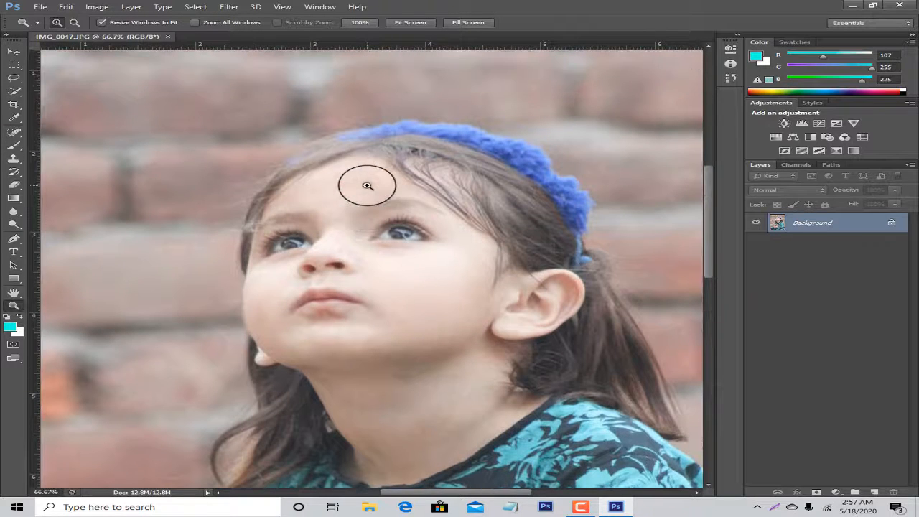
left_click_drag(827, 222, 874, 493)
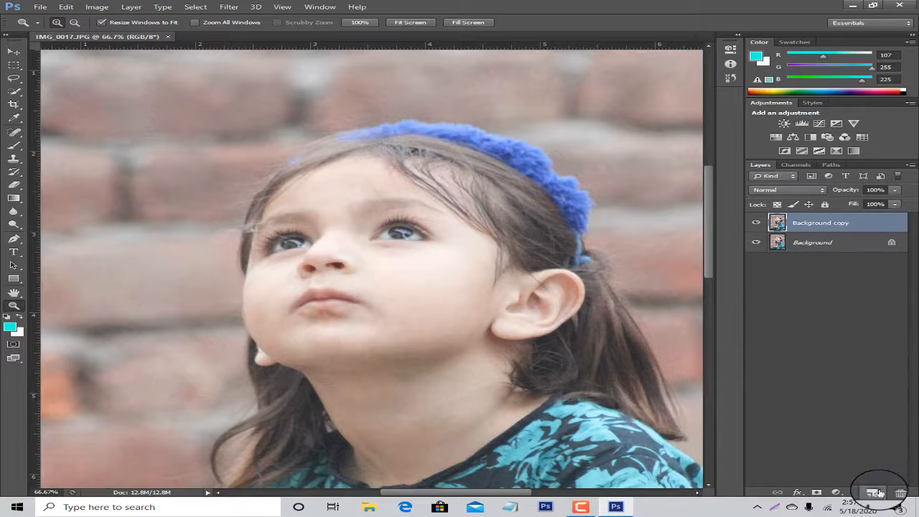
Smooth the skin on the girl's face, neck and hands with the Mixer Brush, reducing the brush size to 70 for the hands.
left_click(19, 147)
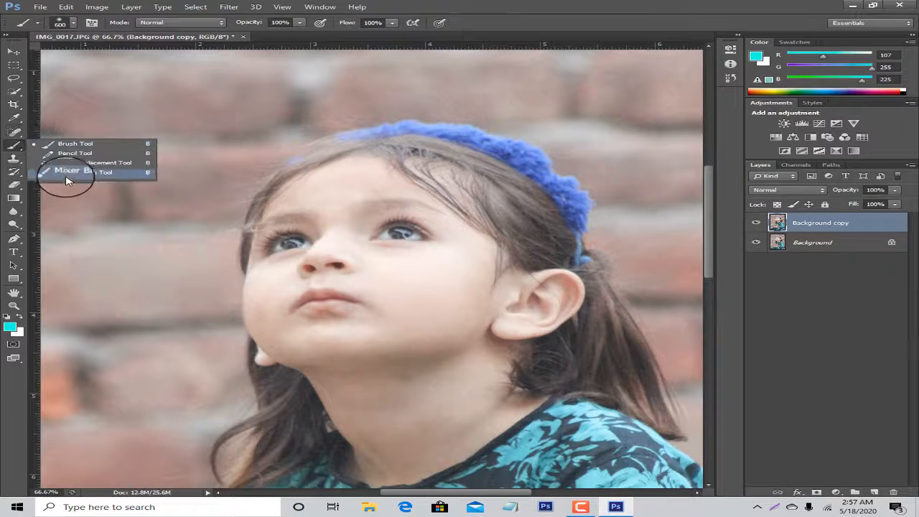
left_click(66, 174)
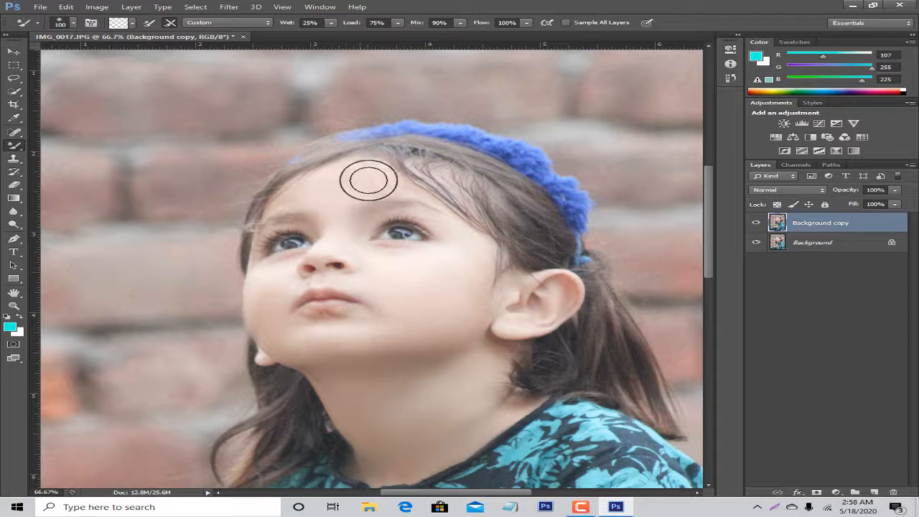
scroll(404, 211, "down", 8)
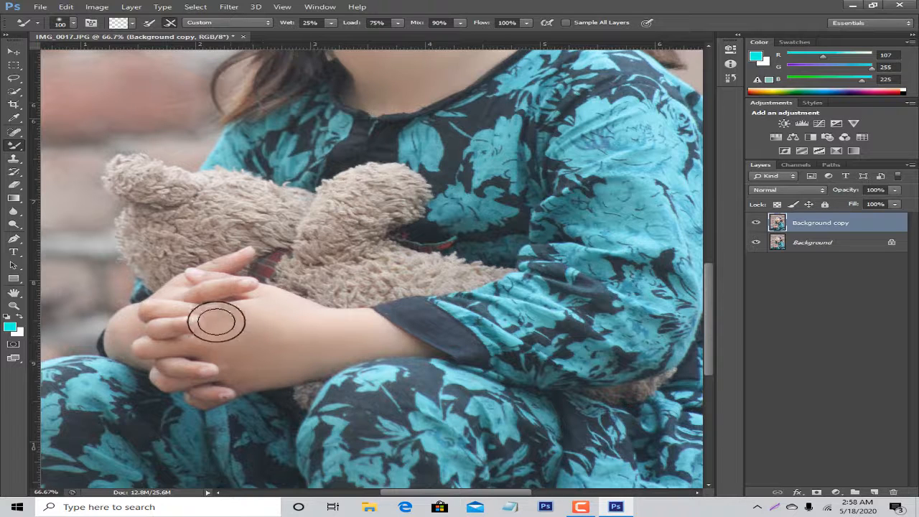
key("bracketleft")
key("bracketleft")
key("bracketleft")
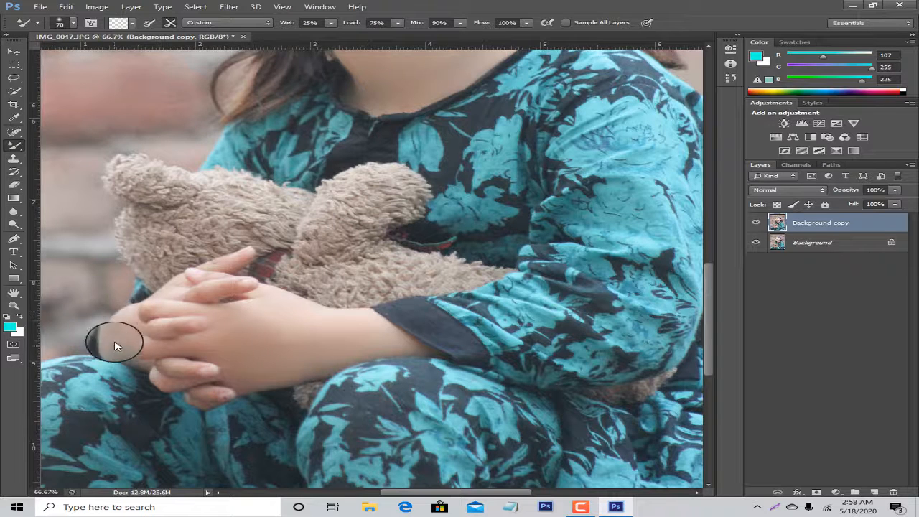
mouse_move(114, 342)
left_mouse_down()
mouse_move(164, 328)
mouse_move(151, 328)
mouse_move(162, 344)
mouse_move(149, 346)
left_mouse_up()
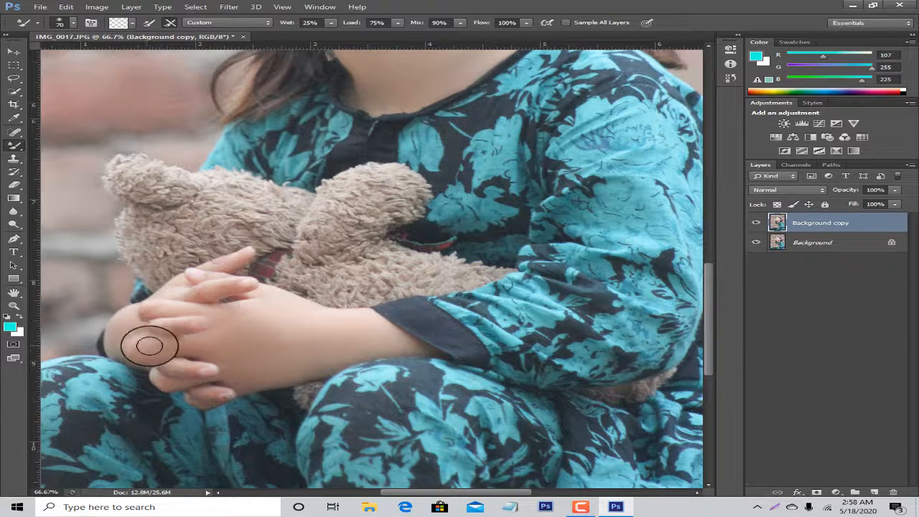
Examine the smoothed skin on the hands and face, both close up and across the whole portrait.
scroll(154, 341, "down", 4)
scroll(160, 331, "up", 6)
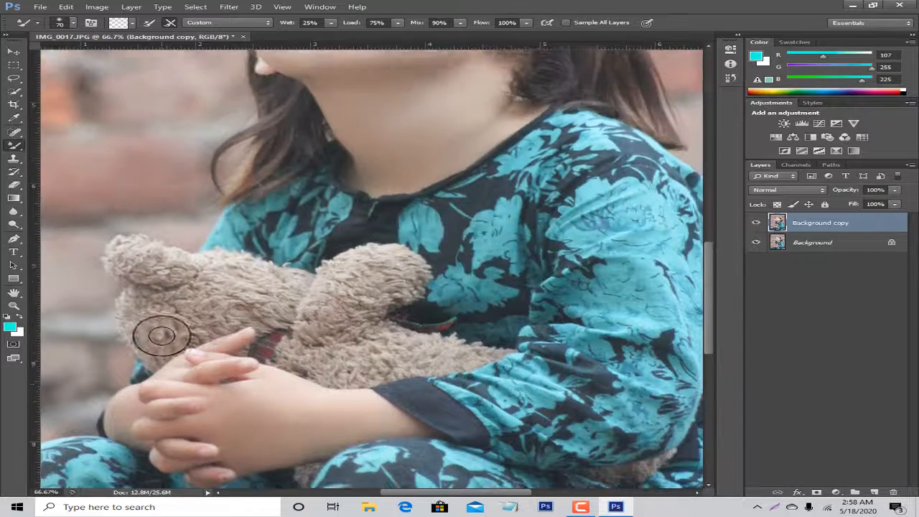
scroll(160, 333, "up", 5)
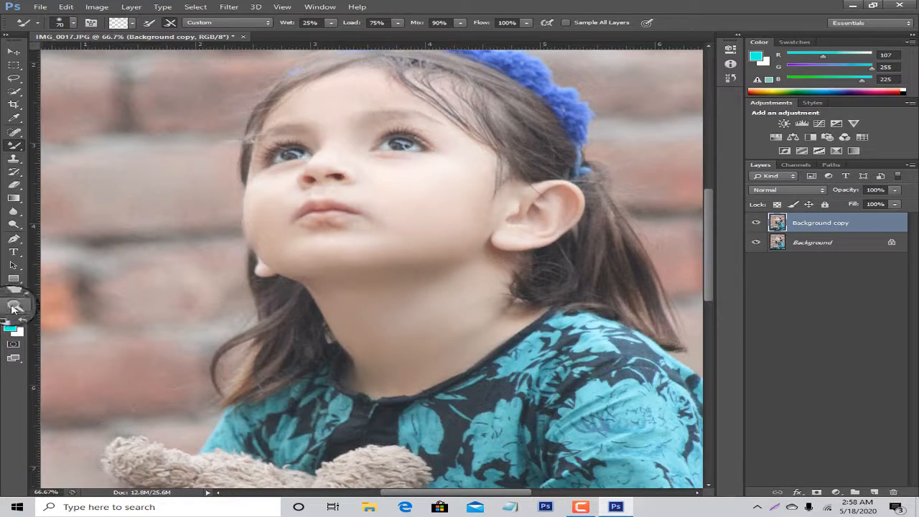
left_click(14, 307)
right_click(364, 312)
left_click(409, 318)
right_click(337, 256)
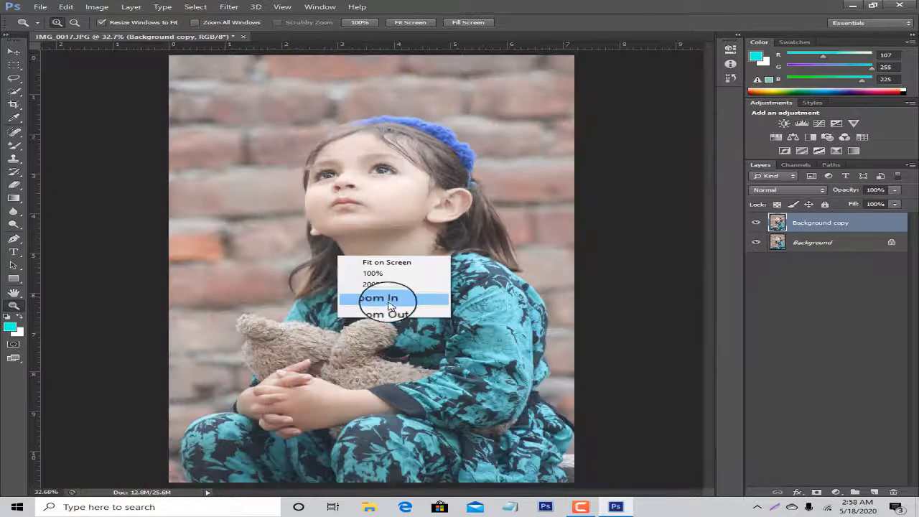
left_click(380, 250)
right_click(371, 243)
left_click(397, 301)
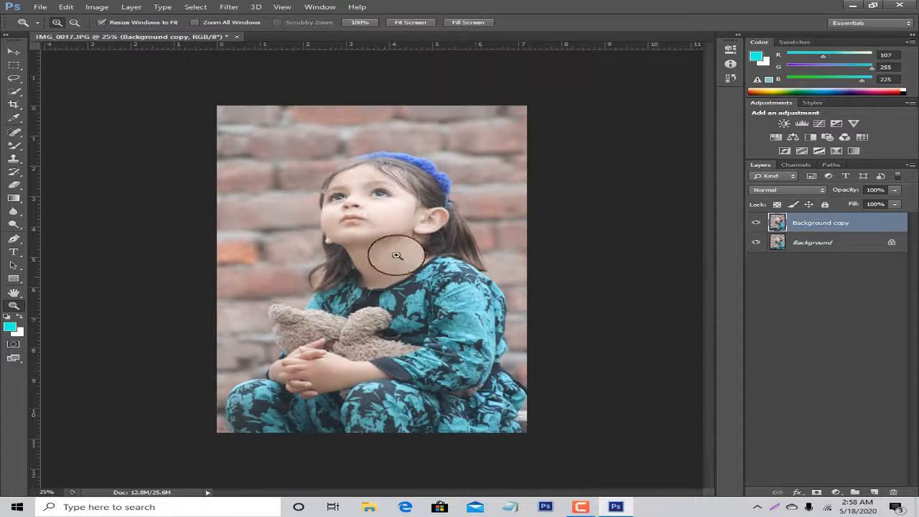
left_click(380, 222)
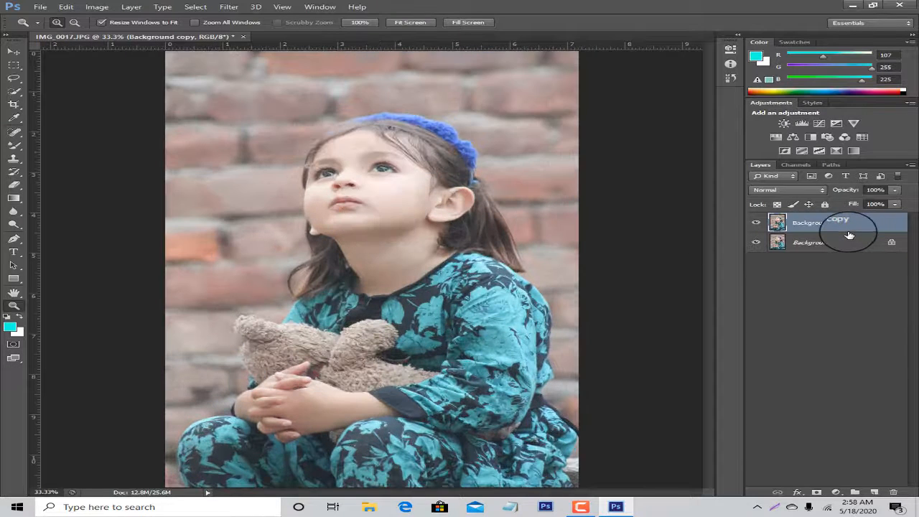
Reduce the document to its single Background layer and add a Color Lookup adjustment using the 3Strip.look 3DLUT file.
key("Delete")
left_click(862, 137)
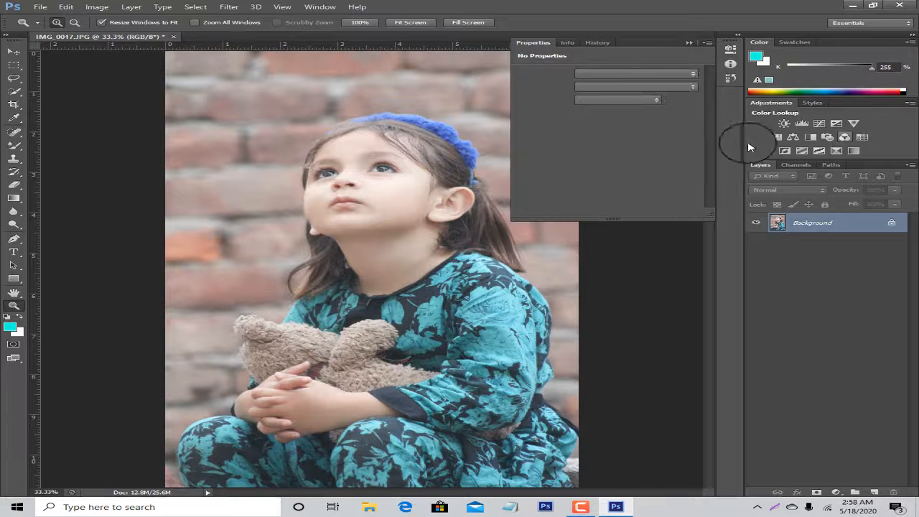
left_click(664, 75)
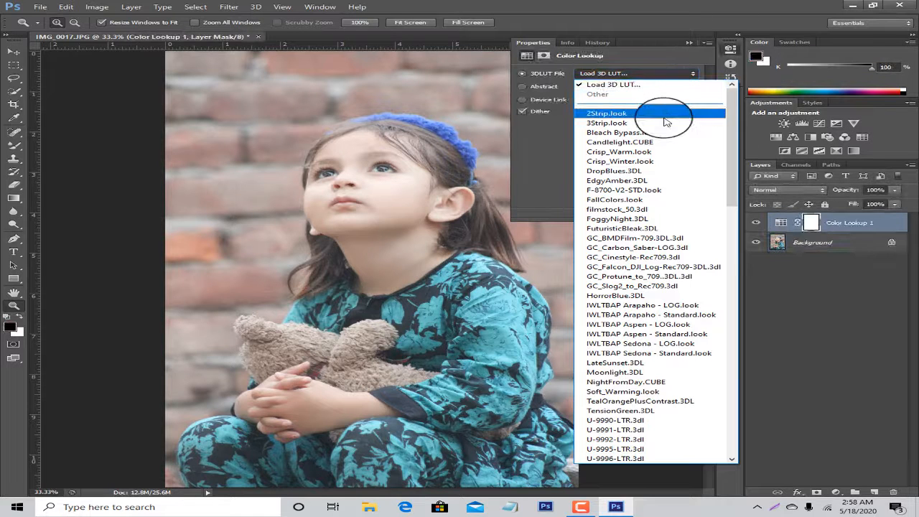
left_click(666, 120)
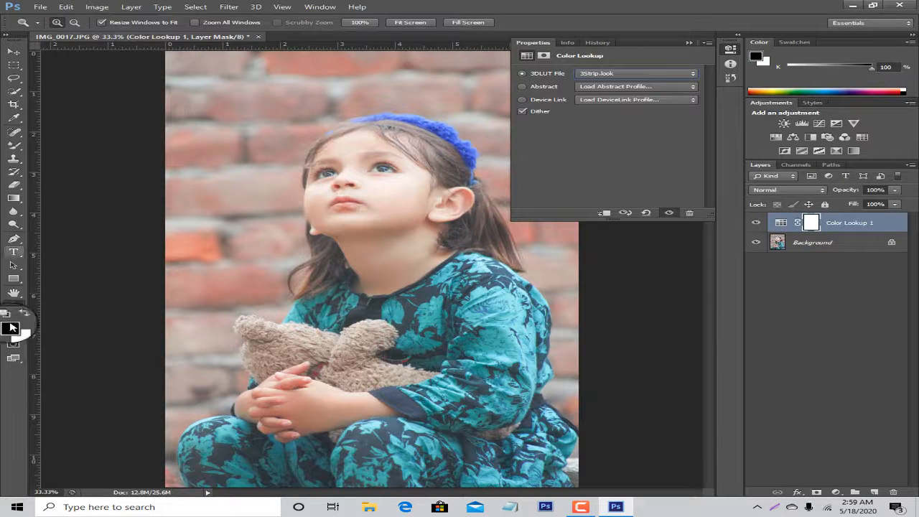
right_click(417, 282)
left_click(441, 318)
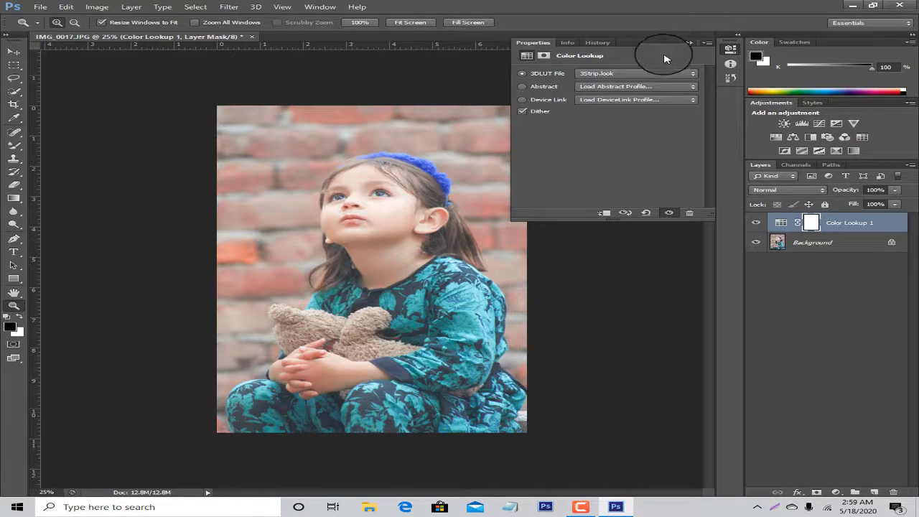
left_click(689, 44)
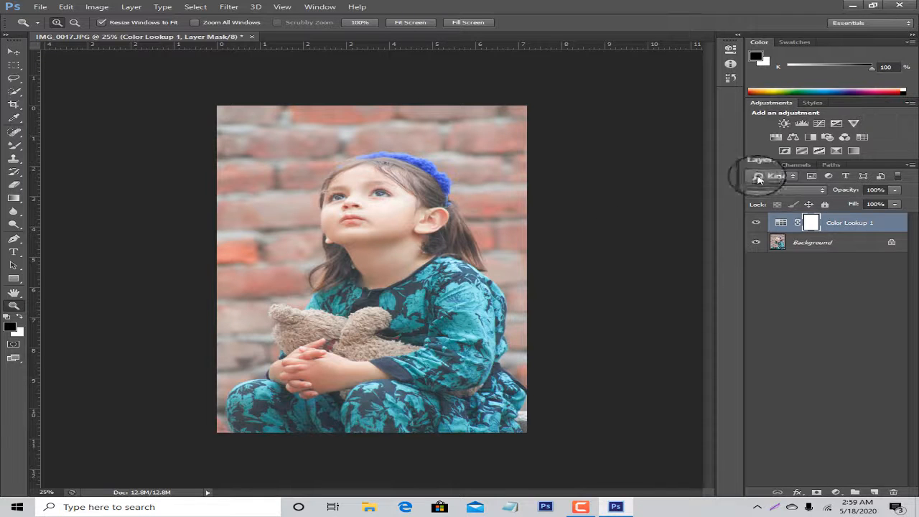
Add a second Color Lookup adjustment, preview LUTs up to Candlelight.CUBE, and settle on 3Strip.look.
left_click(860, 140)
left_click(650, 73)
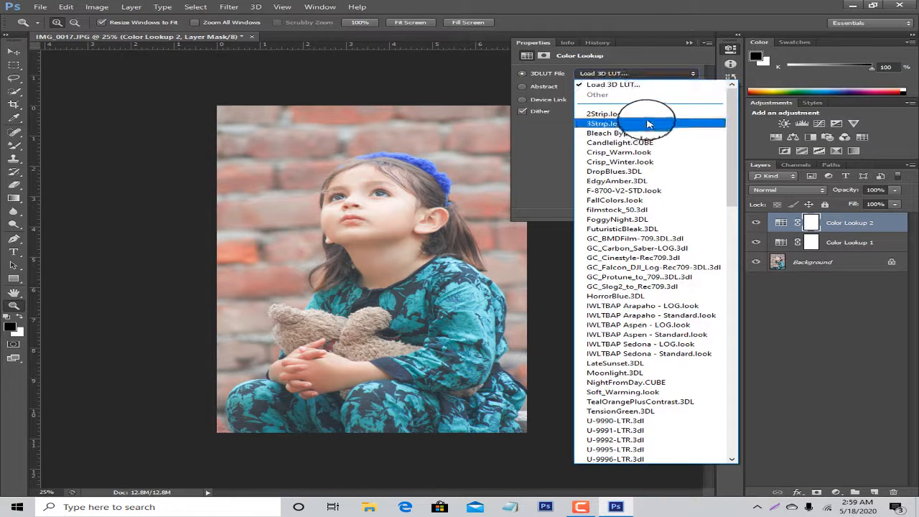
left_click(648, 123)
key("Down")
key("Down")
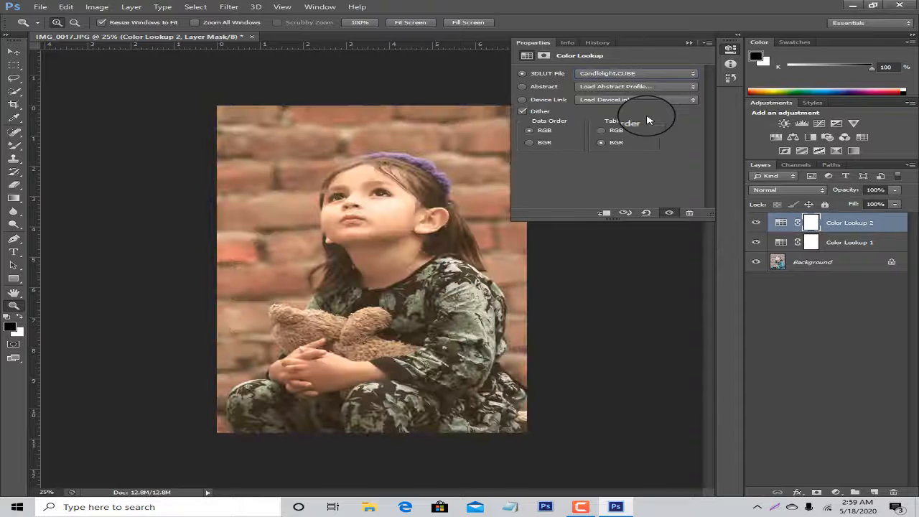
key("Up")
key("Up")
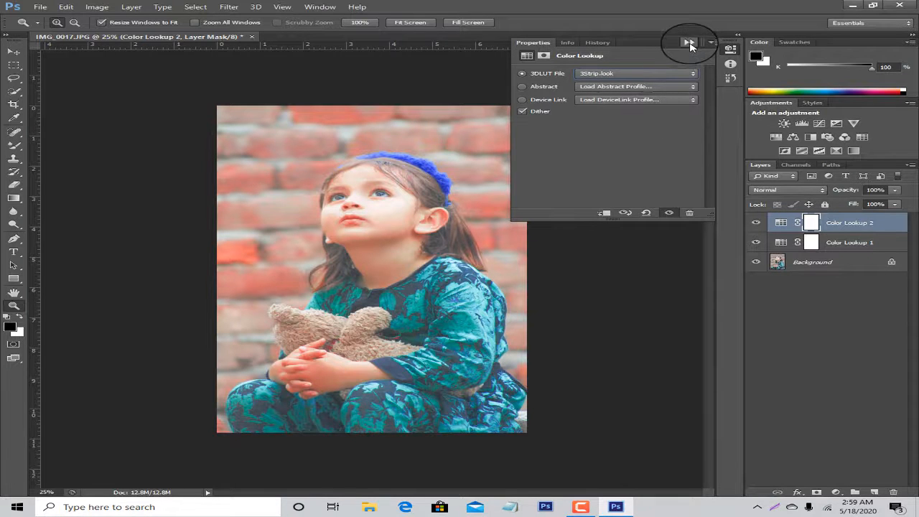
Reduce the fill of the Color Lookup 2 layer to 69%.
left_click(689, 42)
left_click(893, 205)
mouse_move(889, 216)
left_mouse_down()
mouse_move(857, 217)
mouse_move(871, 216)
left_mouse_up()
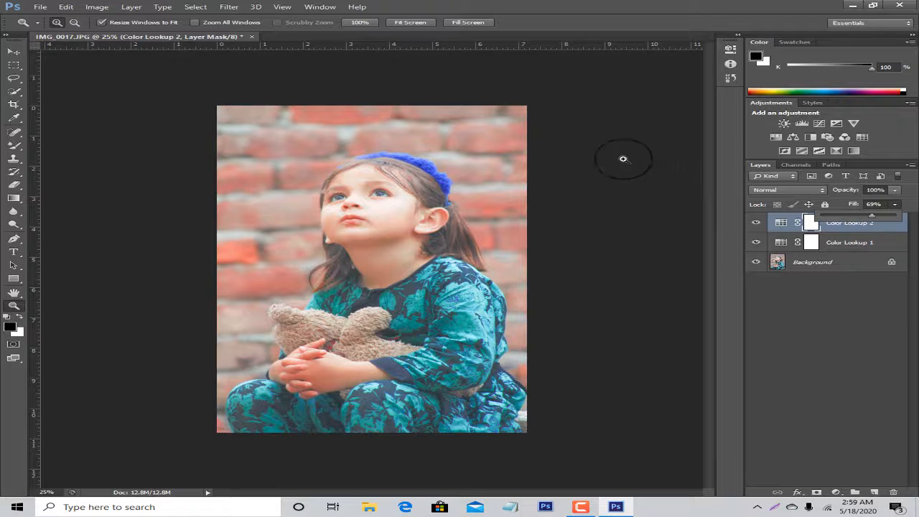
Try painting black over the girl's face and neck on the Color Lookup 2 mask with the Brush tool at 100% opacity.
right_click(15, 146)
left_click(57, 144)
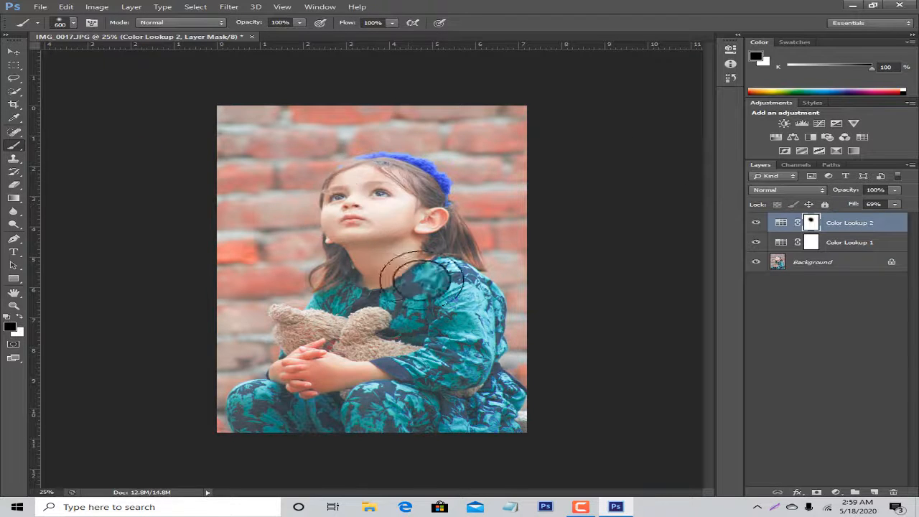
left_click(408, 300)
mouse_move(408, 300)
left_mouse_down()
mouse_move(382, 262)
mouse_move(387, 287)
mouse_move(331, 269)
mouse_move(366, 280)
mouse_move(399, 206)
mouse_move(392, 192)
mouse_move(420, 196)
mouse_move(410, 211)
mouse_move(333, 199)
left_mouse_up()
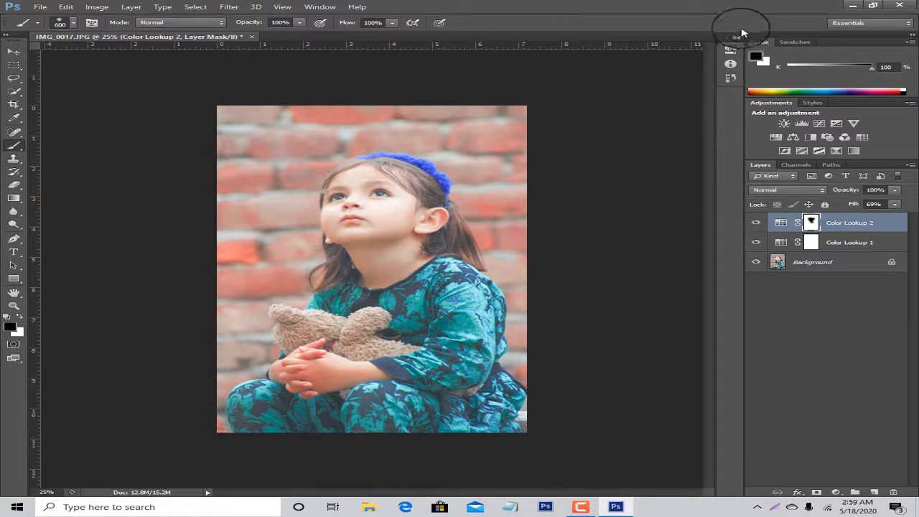
Revert the document history to the Fill Opacity Change state, undoing the brush strokes on the Color Lookup 2 mask.
left_click(737, 37)
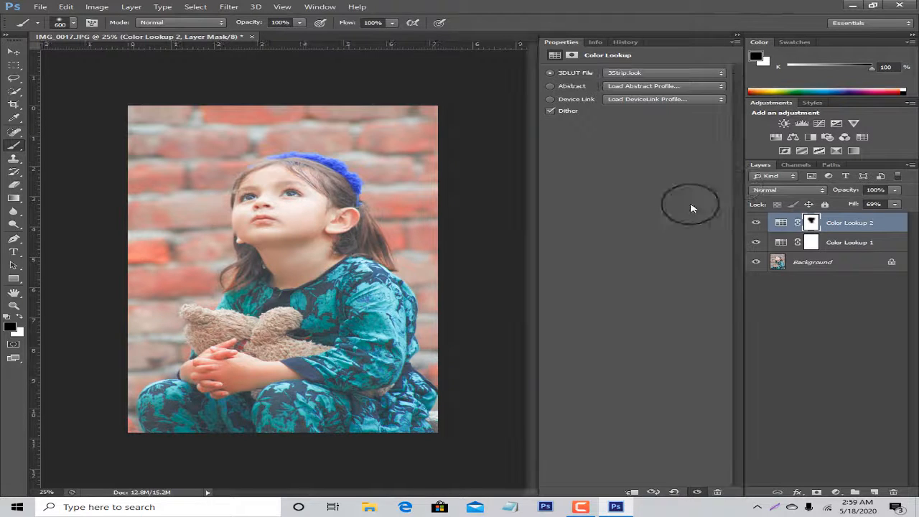
left_click(626, 43)
left_click(598, 270)
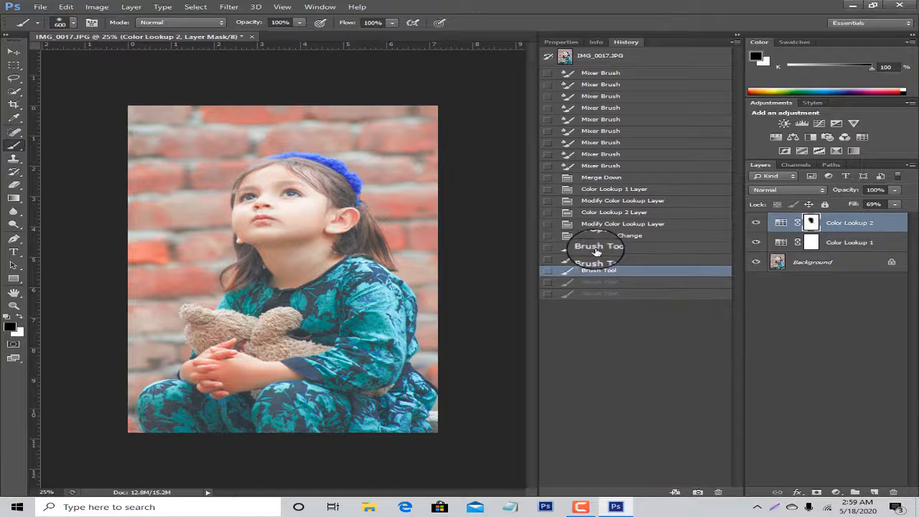
left_click(596, 249)
left_click(596, 235)
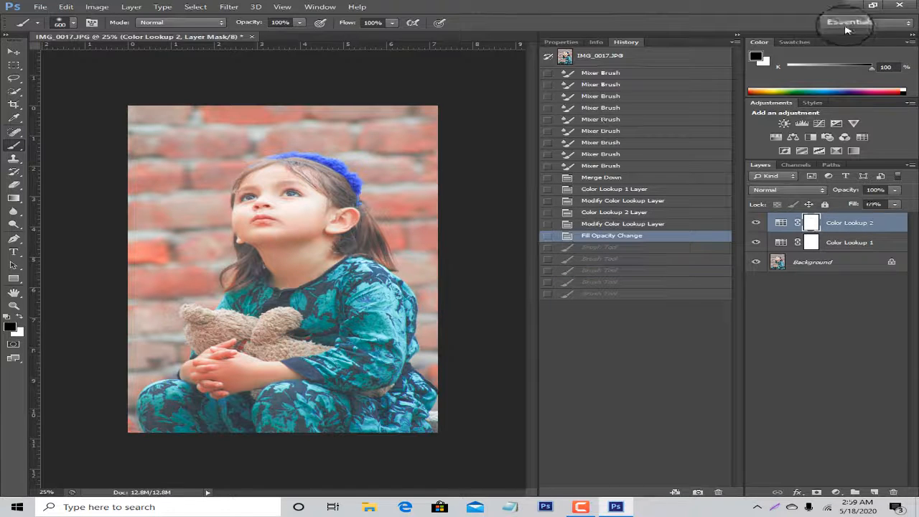
left_click(736, 36)
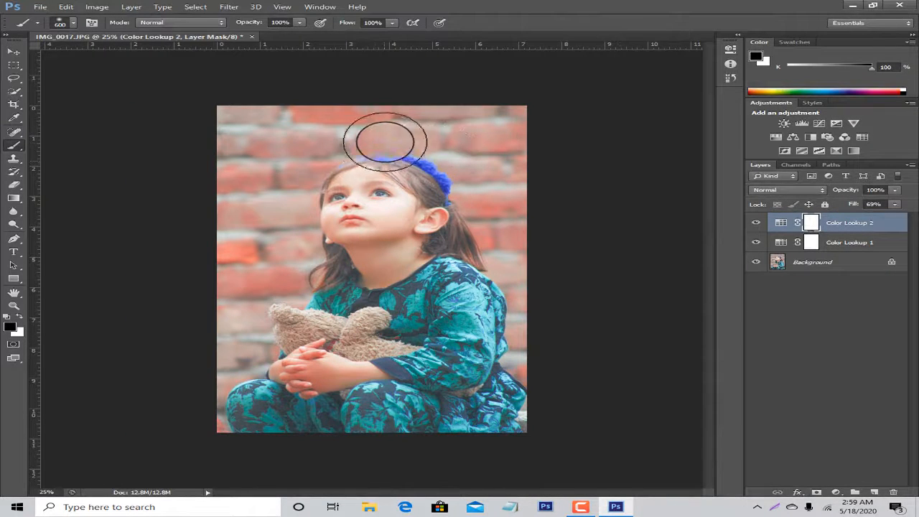
Set the brush opacity to 16% and paint black over the girl's face and neck on the Color Lookup 2 mask.
left_click(300, 24)
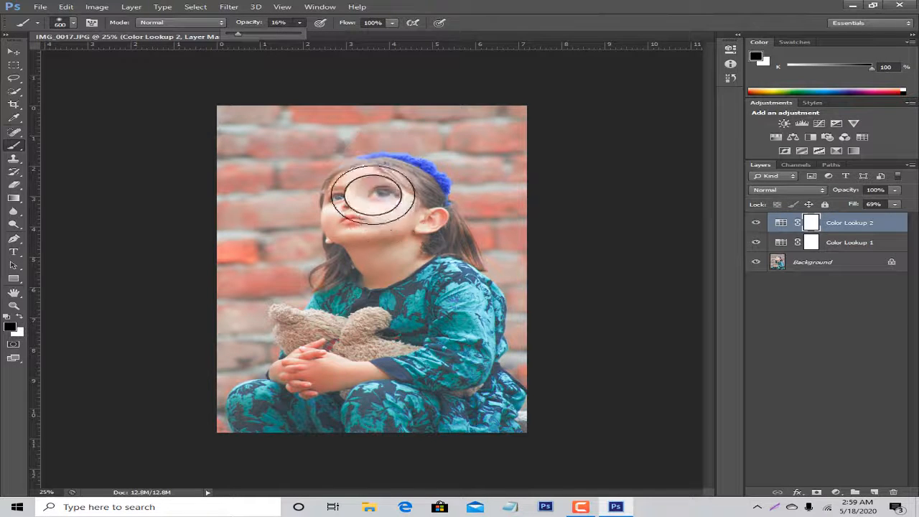
mouse_move(367, 199)
left_mouse_down()
mouse_move(380, 226)
mouse_move(356, 199)
mouse_move(351, 231)
mouse_move(367, 261)
mouse_move(387, 274)
mouse_move(397, 233)
mouse_move(401, 281)
mouse_move(376, 240)
mouse_move(377, 289)
mouse_move(340, 189)
mouse_move(337, 247)
mouse_move(357, 214)
mouse_move(357, 277)
mouse_move(417, 218)
mouse_move(407, 250)
mouse_move(377, 268)
mouse_move(362, 186)
mouse_move(356, 240)
mouse_move(379, 273)
left_mouse_up()
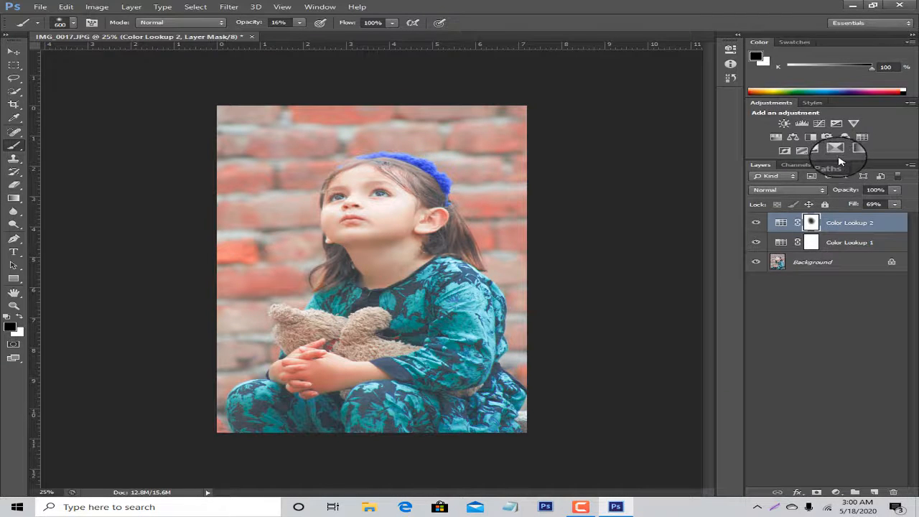
Add a Selective Color adjustment, mask it softly on the face, and set Reds to Cyan -8, Magenta +37 and Yellow -12.
left_click(836, 152)
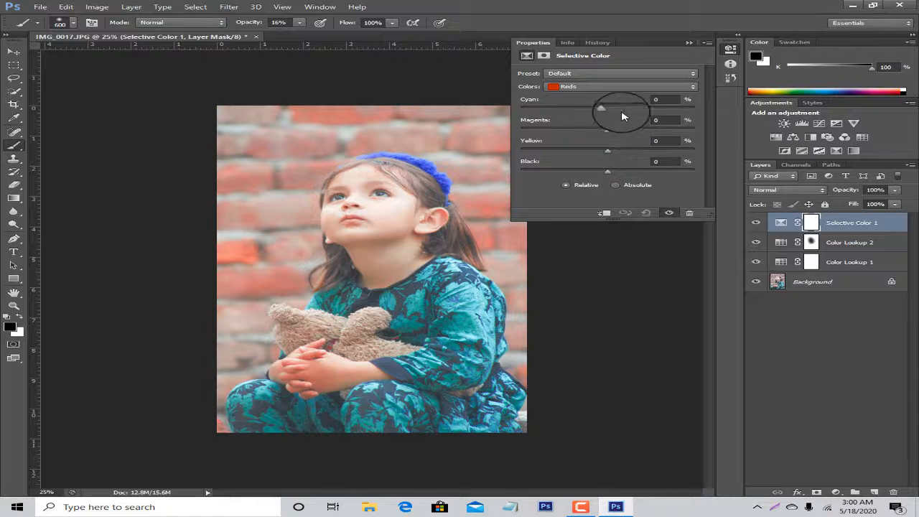
mouse_move(370, 188)
left_mouse_down()
mouse_move(353, 226)
mouse_move(360, 247)
mouse_move(420, 227)
mouse_move(415, 269)
left_mouse_up()
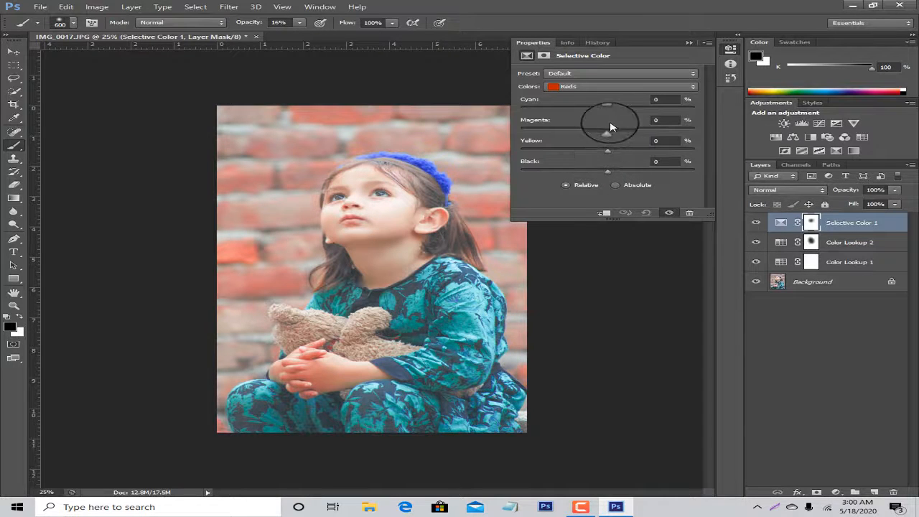
left_click_drag(608, 110, 603, 128)
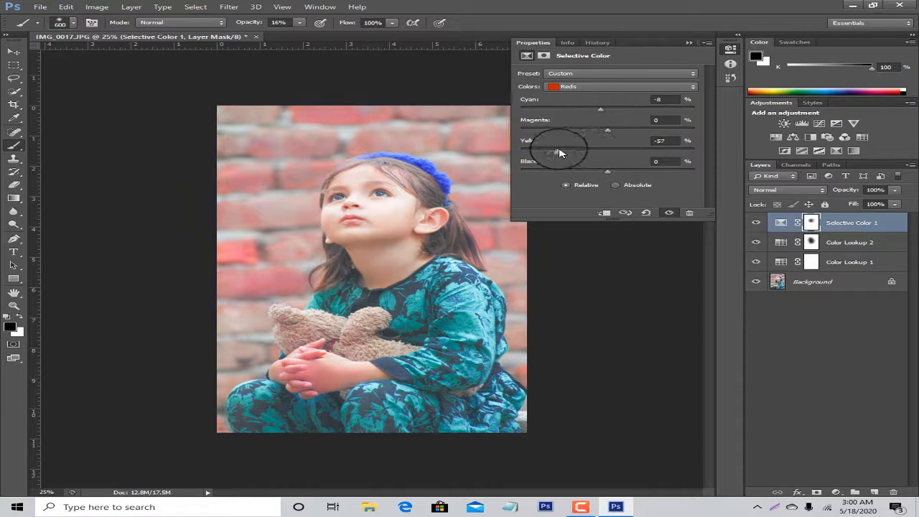
left_click_drag(551, 152, 639, 138)
Paint black over the girl's hands and face on the Selective Color mask with the 16% opacity brush.
mouse_move(302, 388)
left_mouse_down()
mouse_move(319, 354)
mouse_move(314, 343)
mouse_move(316, 398)
mouse_move(303, 403)
mouse_move(319, 331)
mouse_move(306, 391)
mouse_move(292, 349)
mouse_move(300, 385)
mouse_move(291, 369)
mouse_move(306, 345)
mouse_move(267, 324)
left_mouse_up()
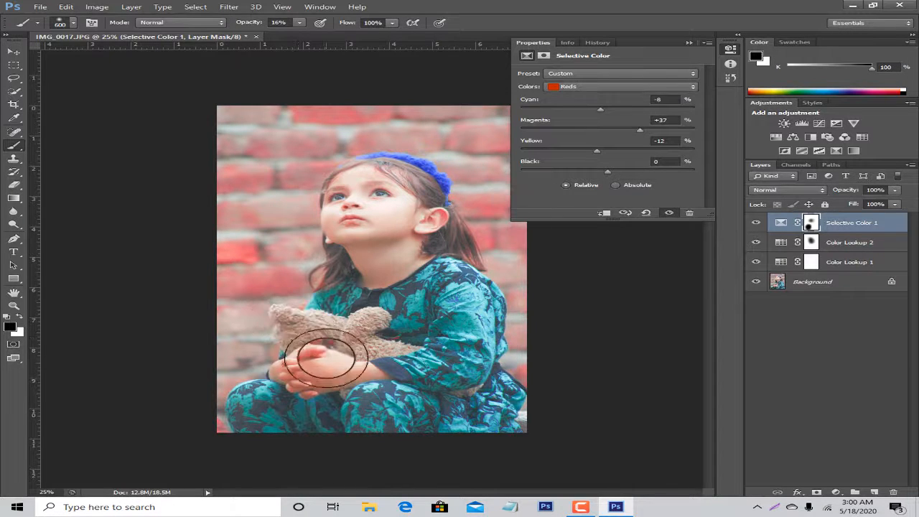
mouse_move(324, 357)
left_mouse_down()
mouse_move(267, 377)
mouse_move(315, 369)
mouse_move(327, 345)
left_mouse_up()
mouse_move(377, 245)
left_mouse_down()
mouse_move(394, 216)
mouse_move(406, 224)
mouse_move(394, 236)
mouse_move(392, 227)
left_mouse_up()
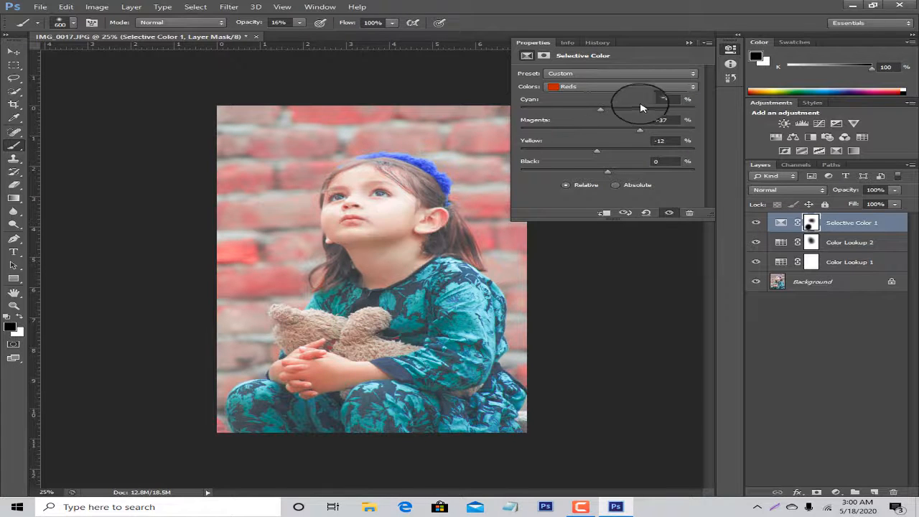
Set the Selective Color Whites to Cyan +2 and Yellow +32, and paint more of the face out of its mask.
left_click(610, 86)
left_click(578, 145)
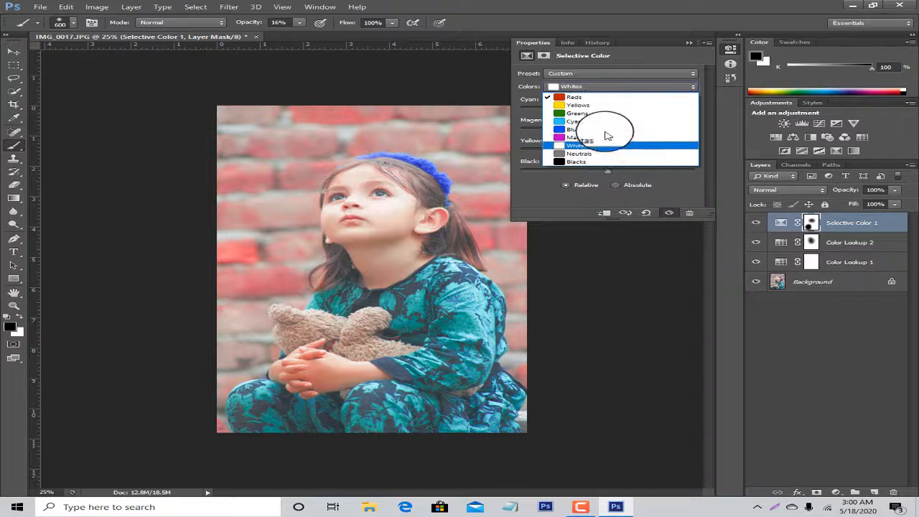
left_click_drag(611, 109, 653, 157)
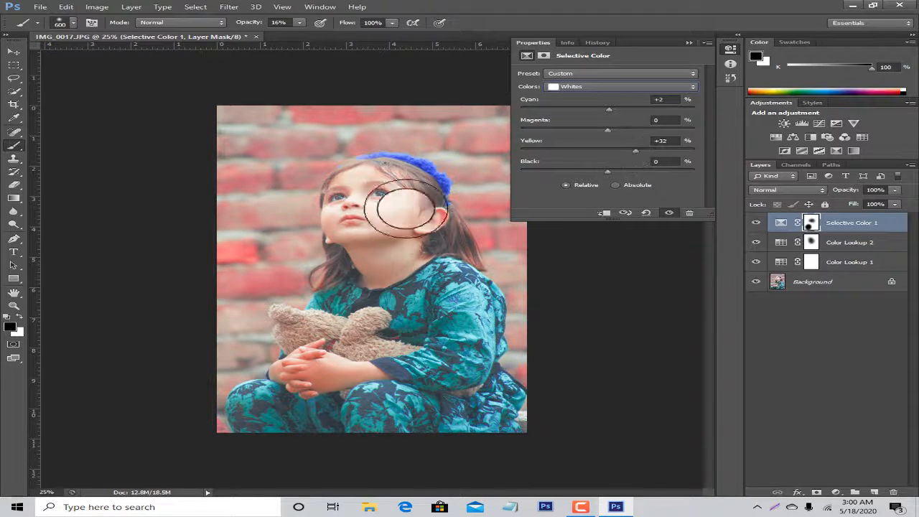
mouse_move(404, 211)
left_mouse_down()
mouse_move(347, 203)
mouse_move(344, 223)
mouse_move(367, 206)
mouse_move(366, 191)
mouse_move(352, 206)
mouse_move(390, 222)
mouse_move(376, 215)
mouse_move(360, 241)
left_mouse_up()
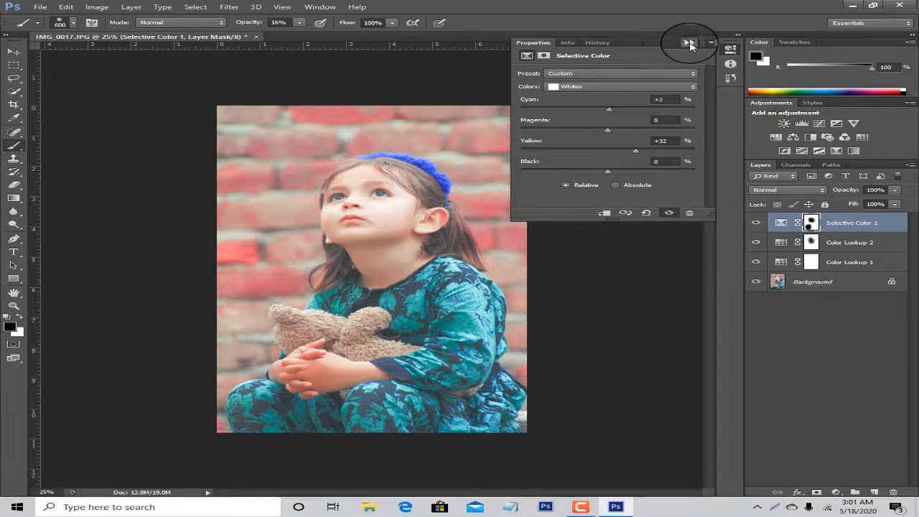
left_click(691, 42)
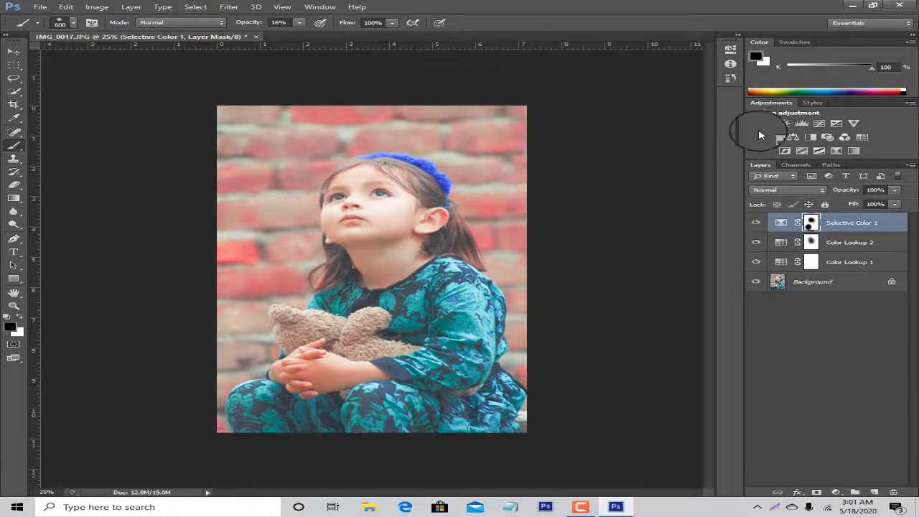
Add a Photo Filter adjustment, preview the filter presets, and settle on Blue at 25% density.
left_click(827, 136)
left_click(582, 75)
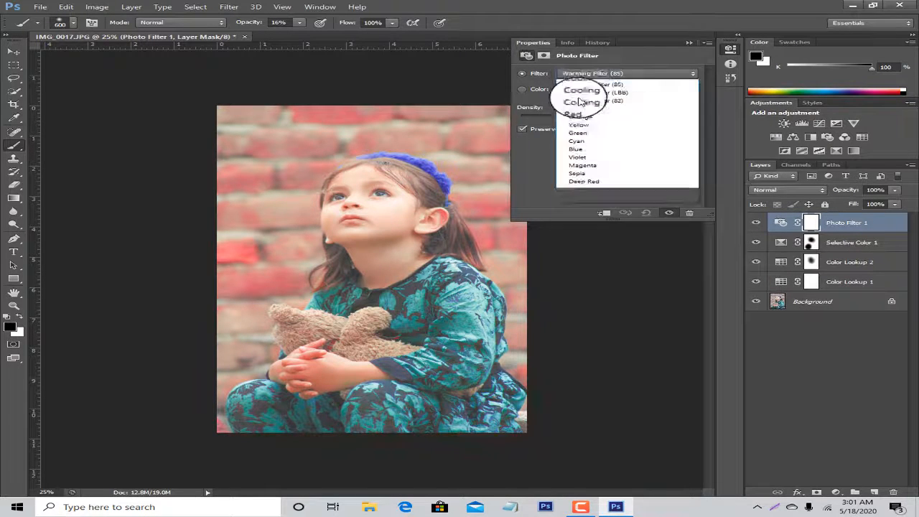
left_click(581, 85)
key("Down")
key("Down")
key("Down")
key("Down")
key("Down")
key("Down")
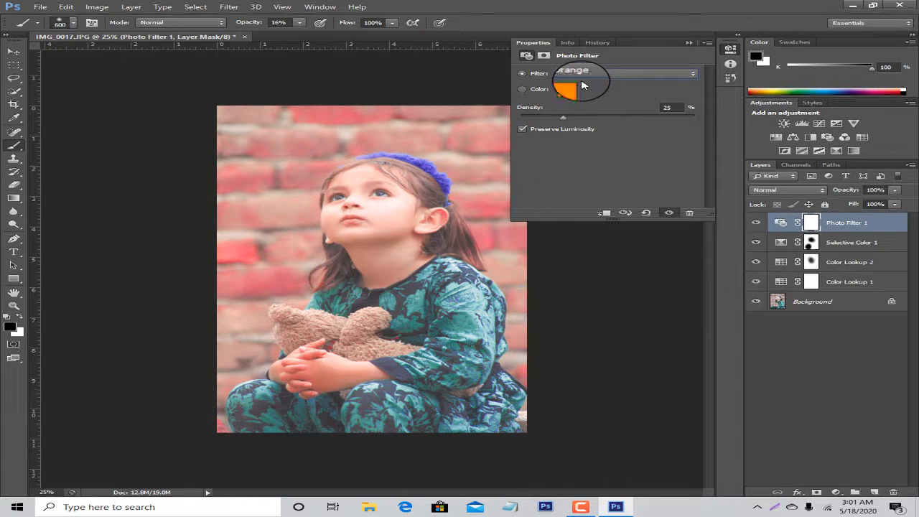
key("Down")
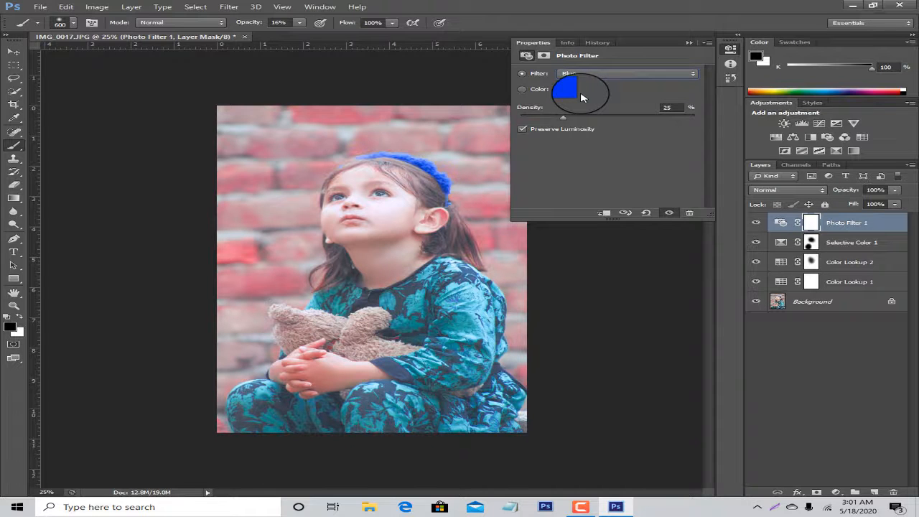
Reduce the Photo Filter layer's fill to 66% and check the effect on the girl's face.
left_click(690, 42)
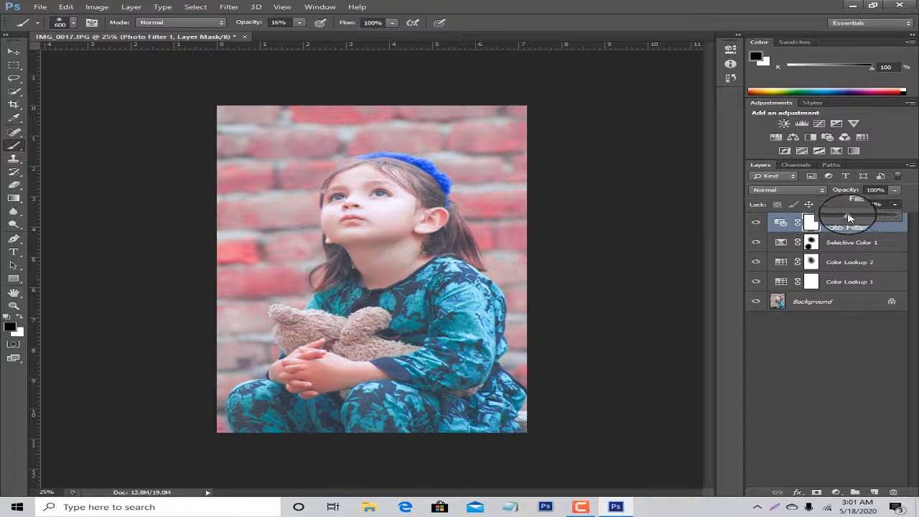
mouse_move(863, 218)
left_mouse_down()
mouse_move(846, 219)
mouse_move(875, 220)
mouse_move(857, 223)
left_mouse_up()
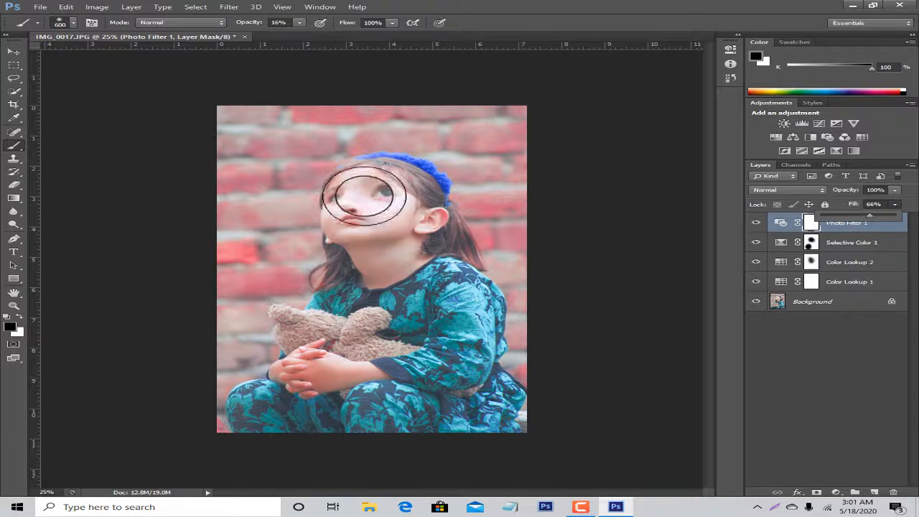
left_click(14, 307)
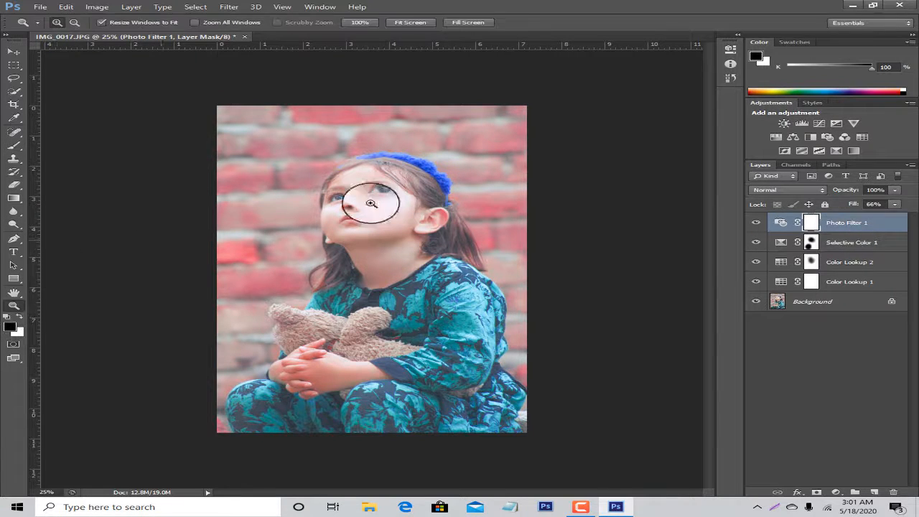
left_click(374, 173)
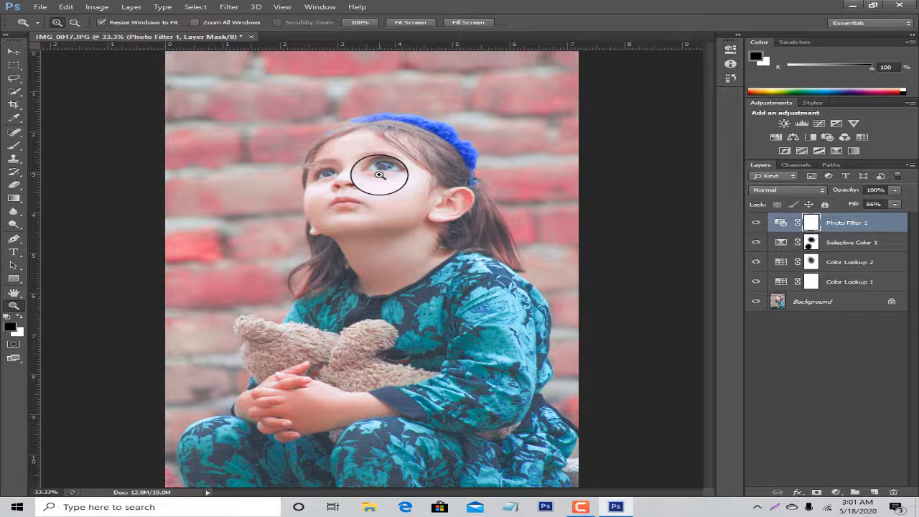
right_click(390, 178)
left_click(421, 214)
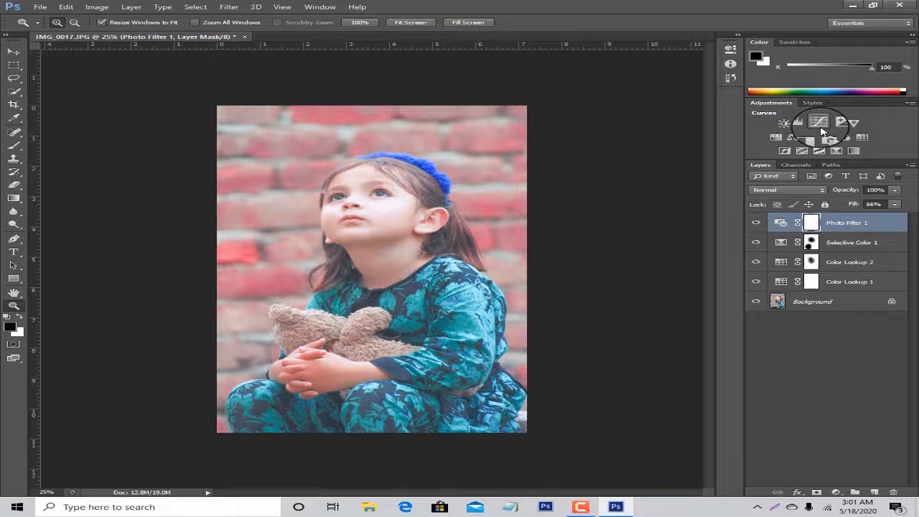
Add a Curves adjustment, lowering the RGB curve slightly in the shadows and placing a second point in the highlights.
left_click(821, 128)
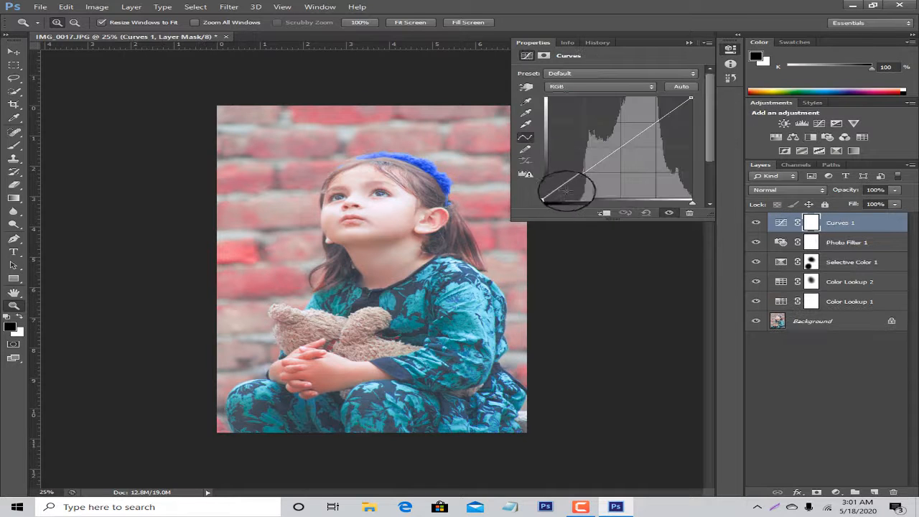
left_click_drag(578, 181, 576, 180)
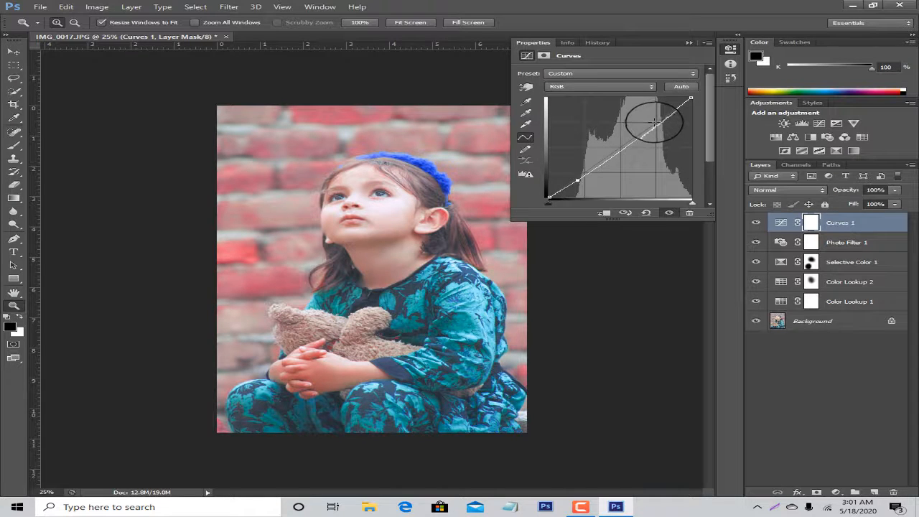
left_click_drag(654, 124, 656, 123)
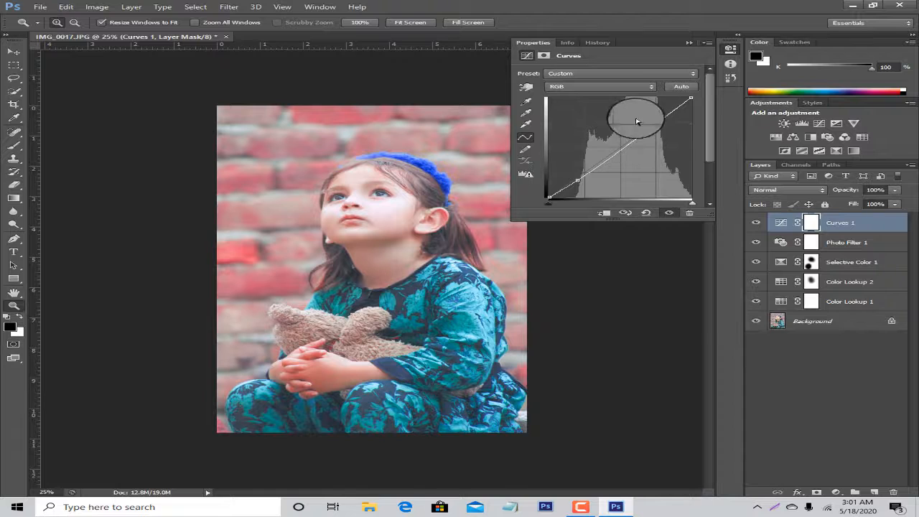
left_click(690, 43)
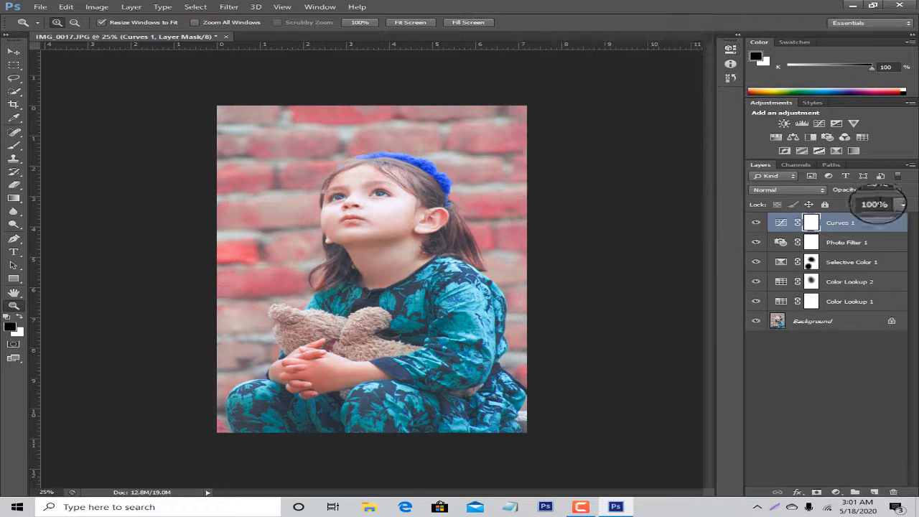
Merge the adjustment layers down into the Background one by one, from Color Lookup 1 up to Curves 1.
left_click_drag(841, 300, 850, 314)
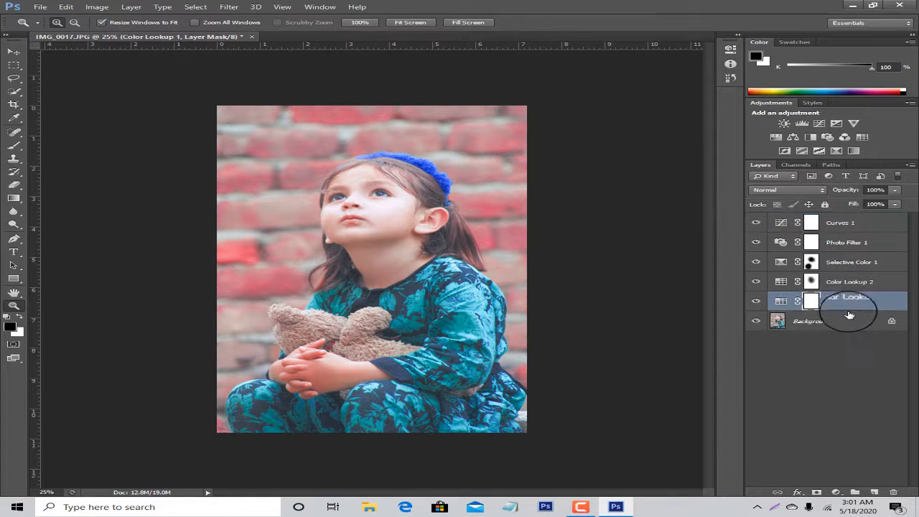
key("Delete")
left_click(850, 283)
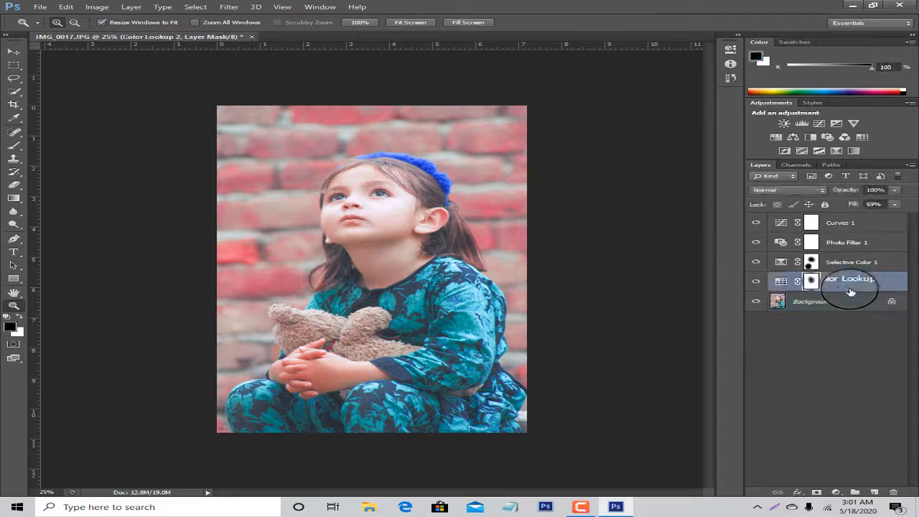
key("Delete")
left_click(844, 269)
key("Delete")
left_click(844, 242)
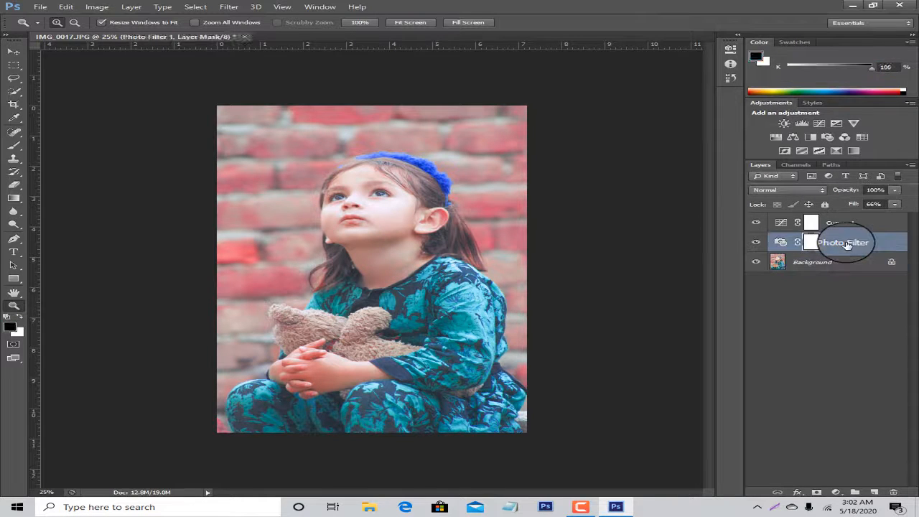
key("Delete")
left_click(848, 228)
key("Delete")
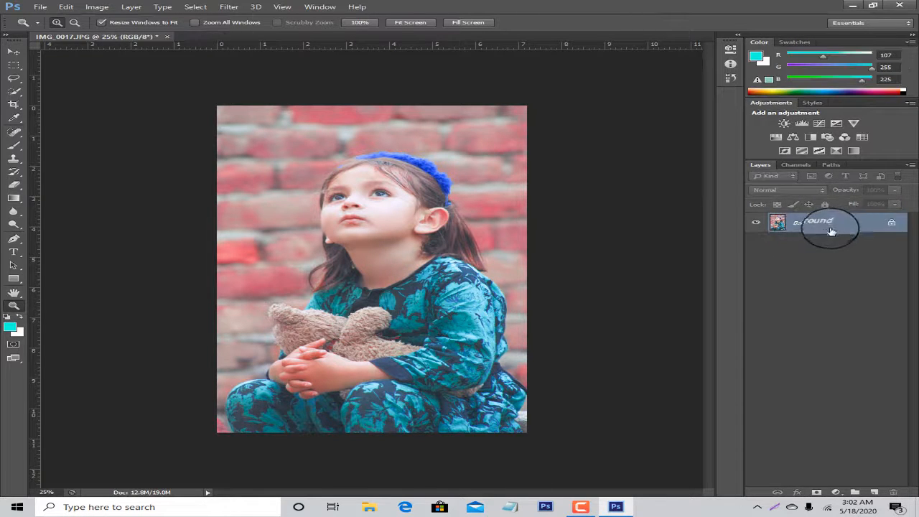
Liquify the photo with a 200 brush at pressure 100, nudging the hair and blue headband outward at the top of the girl's head.
left_click(229, 6)
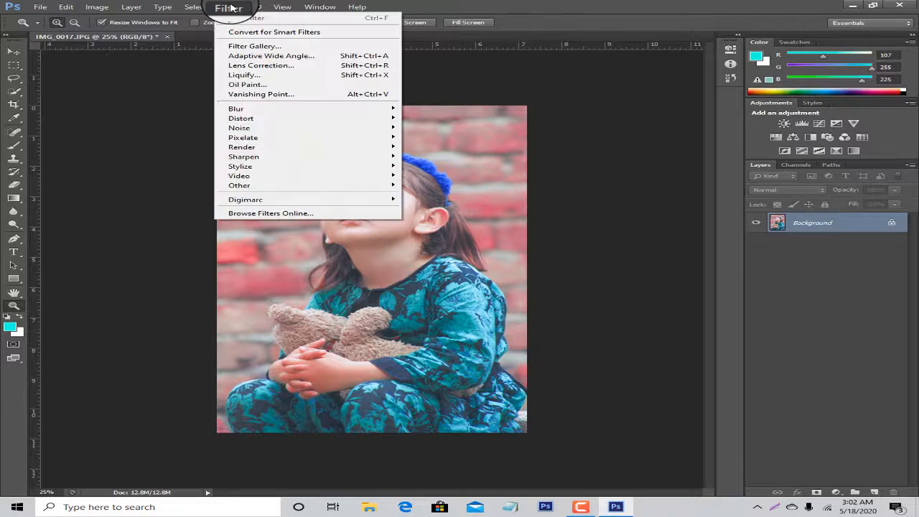
left_click(266, 81)
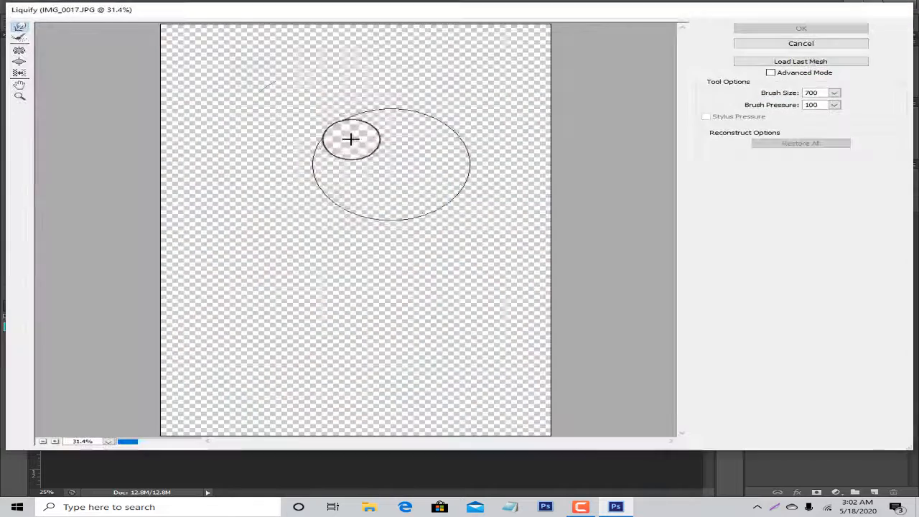
key("bracketleft")
key("bracketleft")
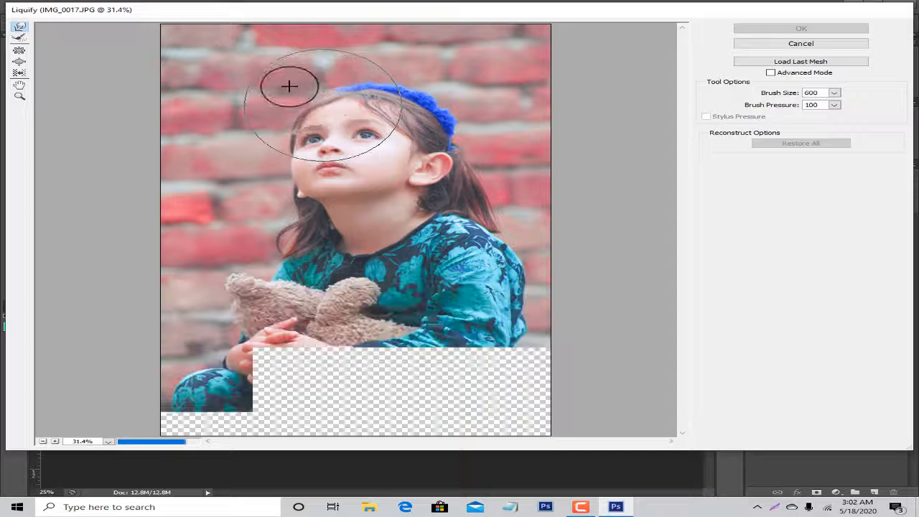
left_click_drag(309, 76, 290, 79)
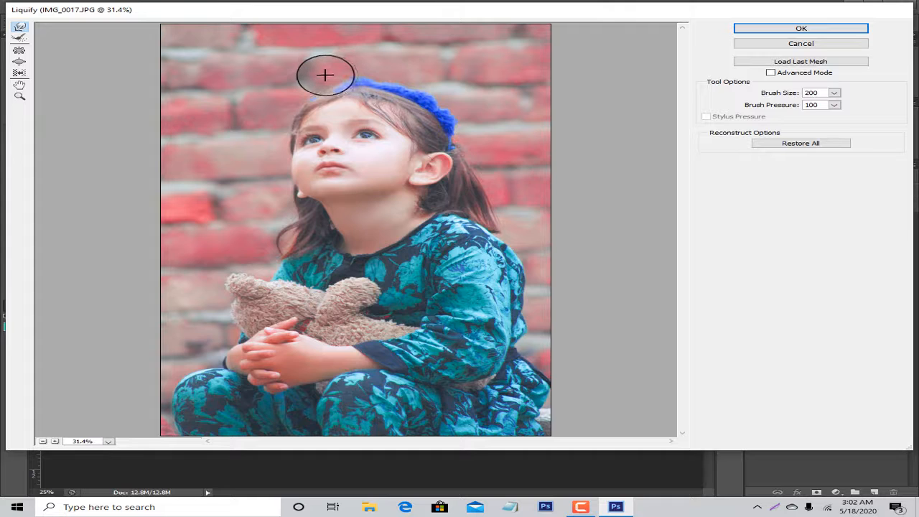
left_click_drag(366, 88, 350, 82)
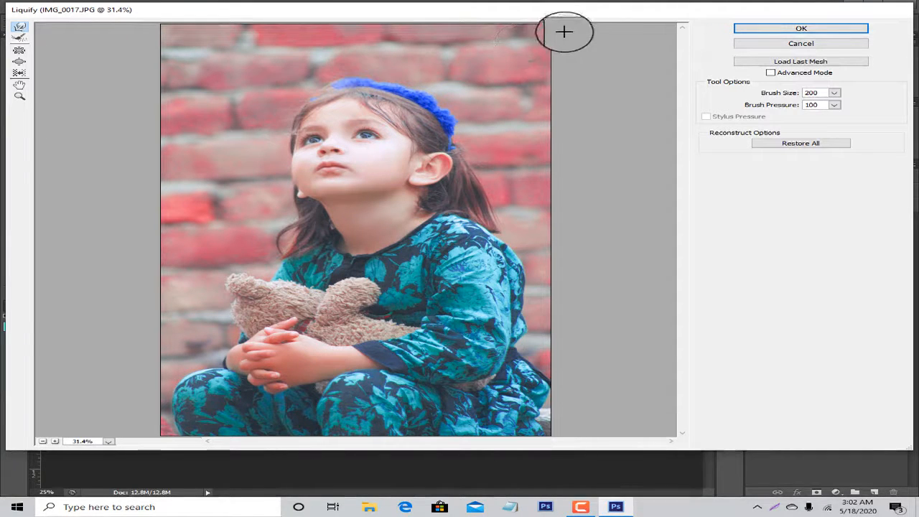
left_click(776, 30)
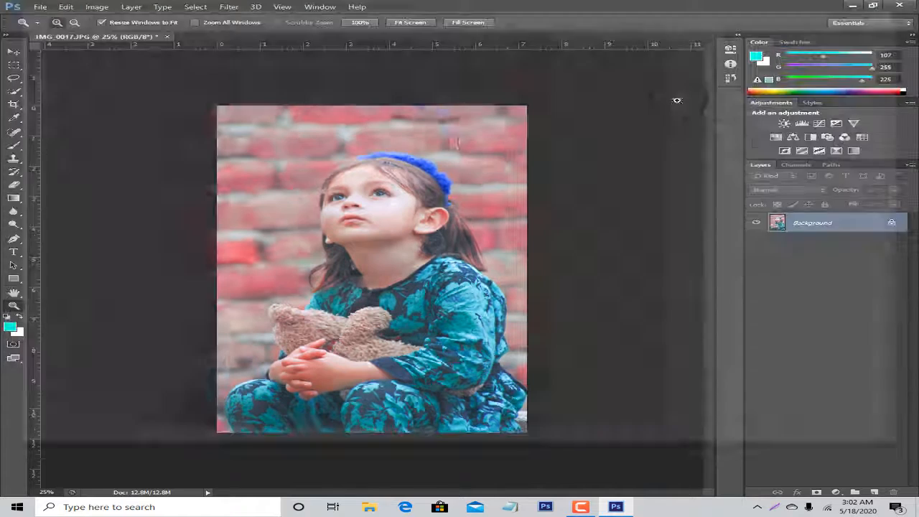
Duplicate the Background layer and convert the copy to a smart object.
left_click(370, 209)
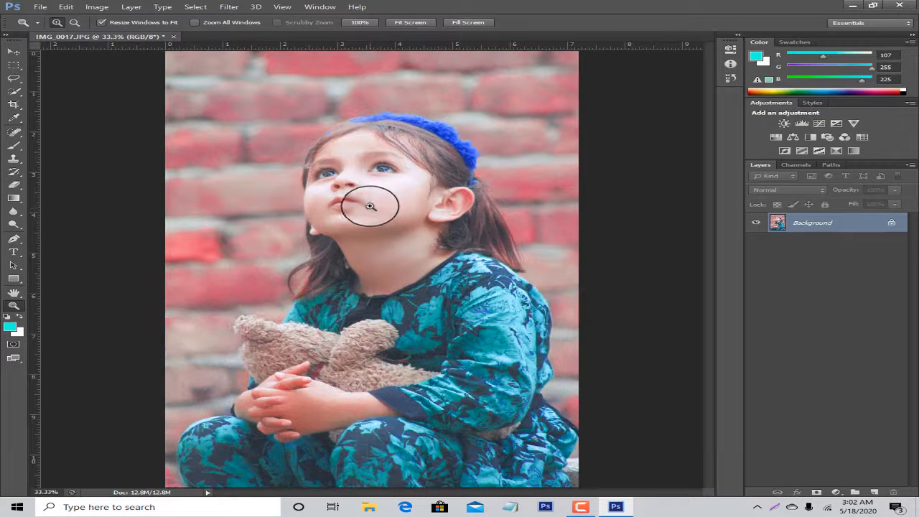
right_click(347, 127)
left_click(407, 180)
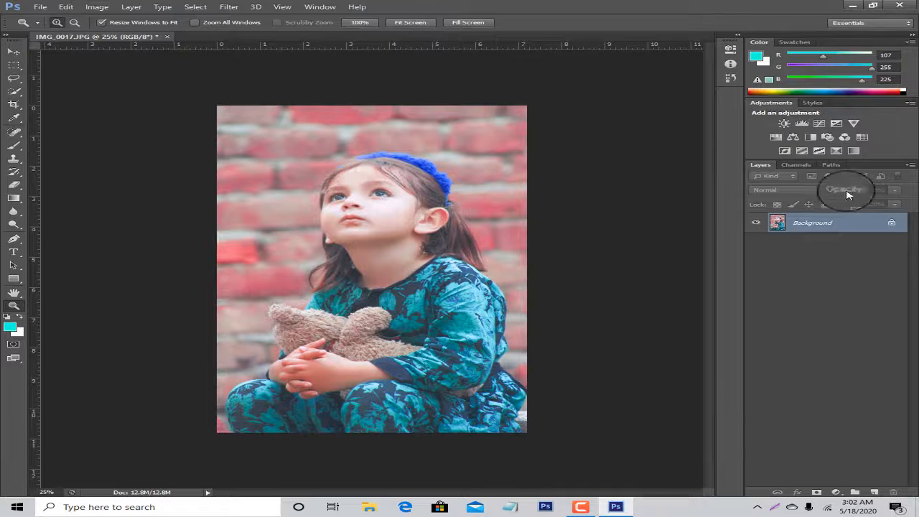
left_click_drag(820, 222, 874, 492)
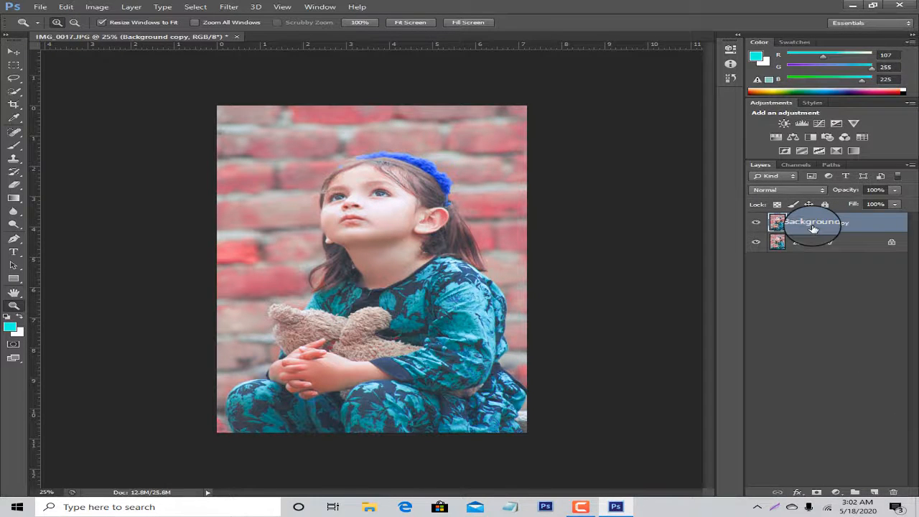
right_click(813, 228)
left_click(689, 173)
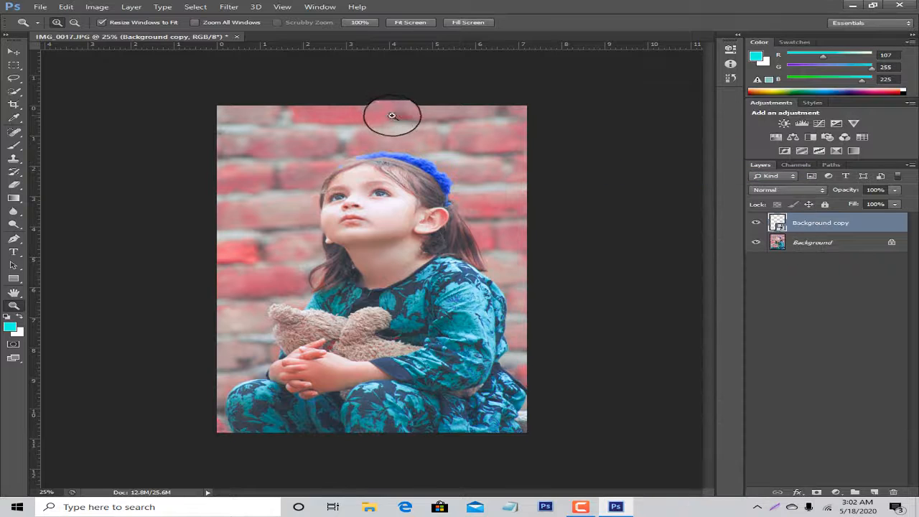
Apply a High Pass filter to the Background copy smart object.
left_click(229, 6)
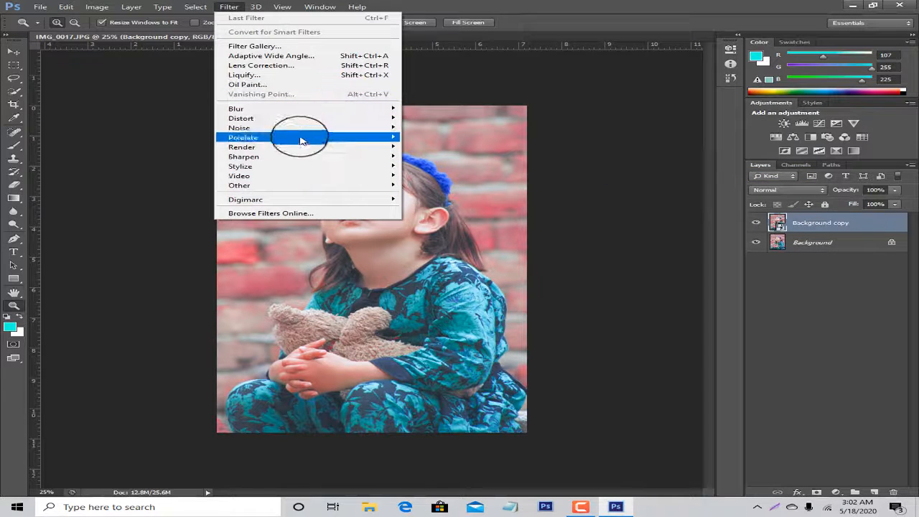
mouse_move(380, 186)
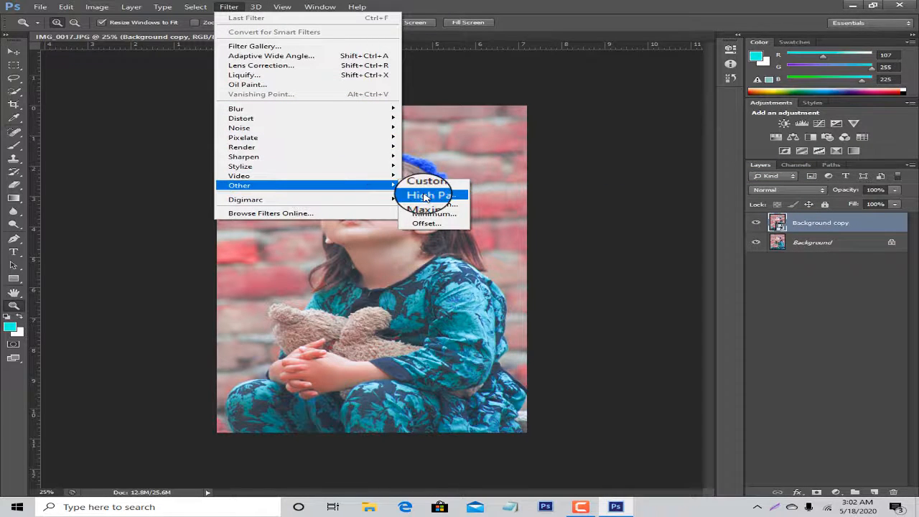
left_click(425, 196)
left_click(590, 110)
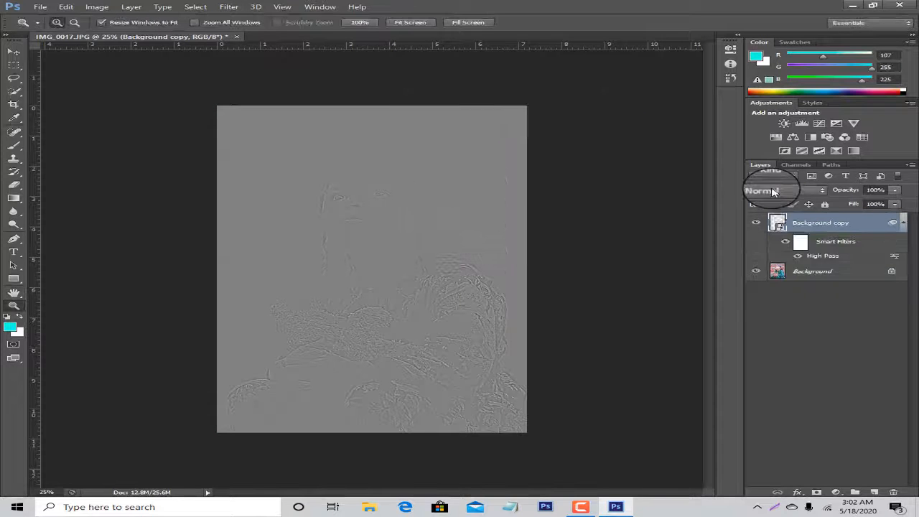
Set the High Pass layer's blend mode to Overlay and merge it down into the Background.
left_click(772, 191)
left_click(798, 322)
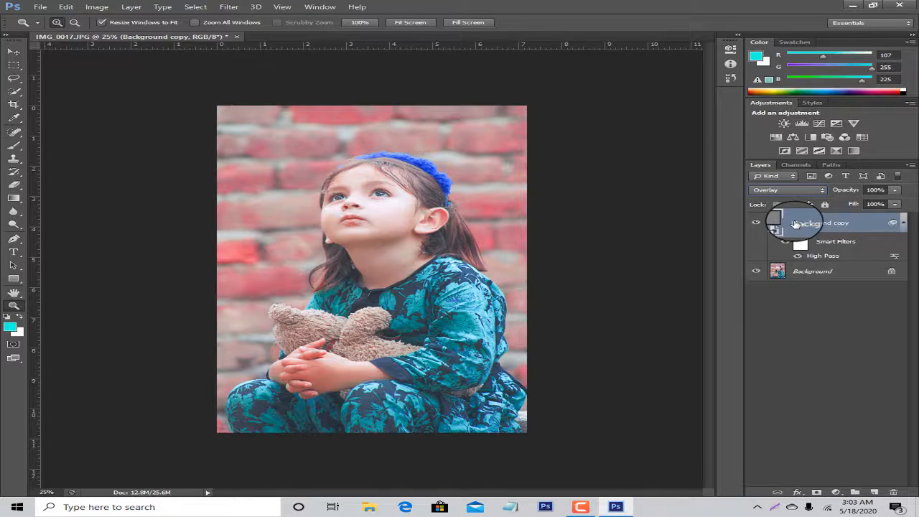
key("ctrl+e")
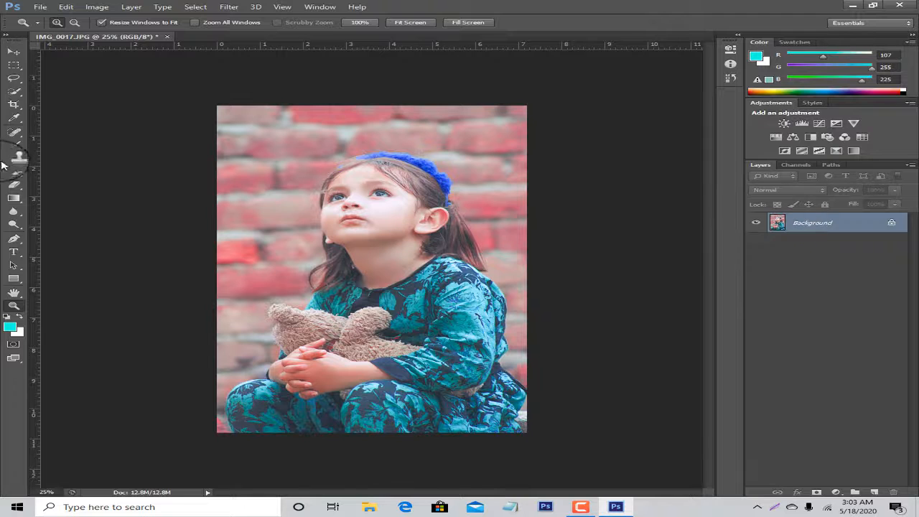
left_click(16, 239)
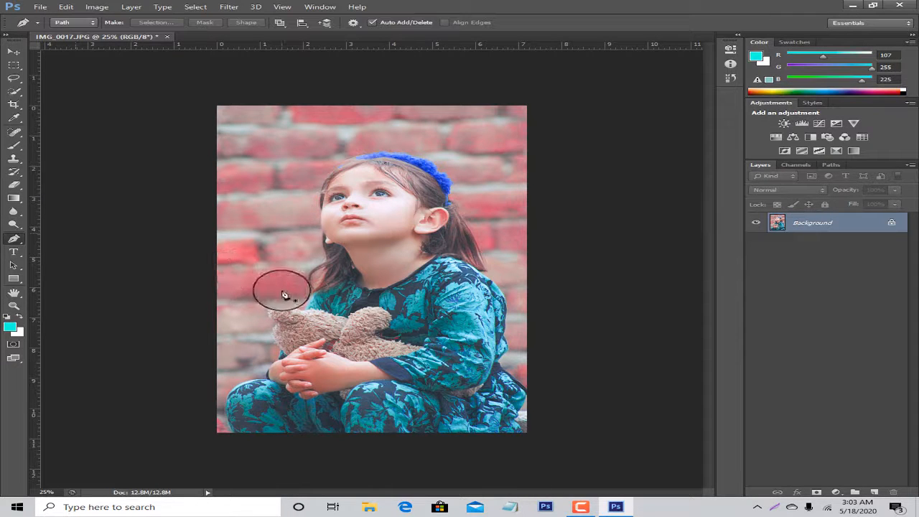
left_click(586, 514)
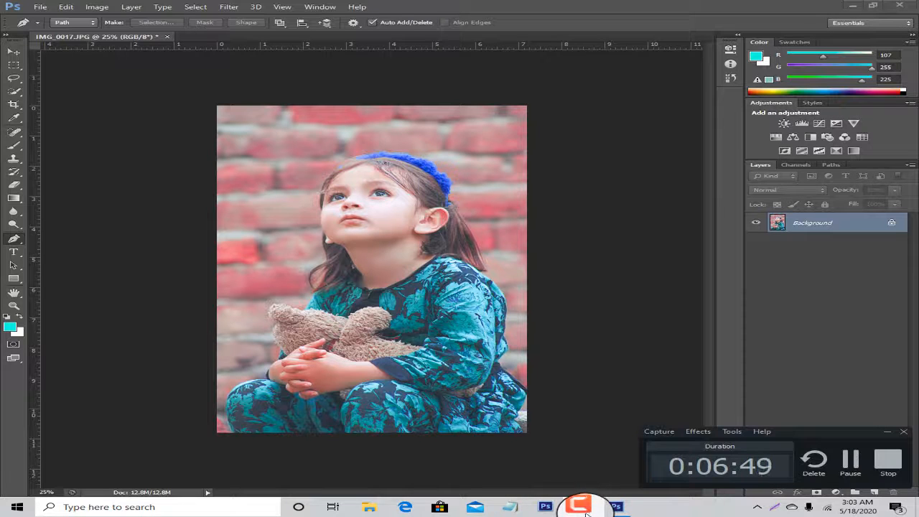
left_click(586, 514)
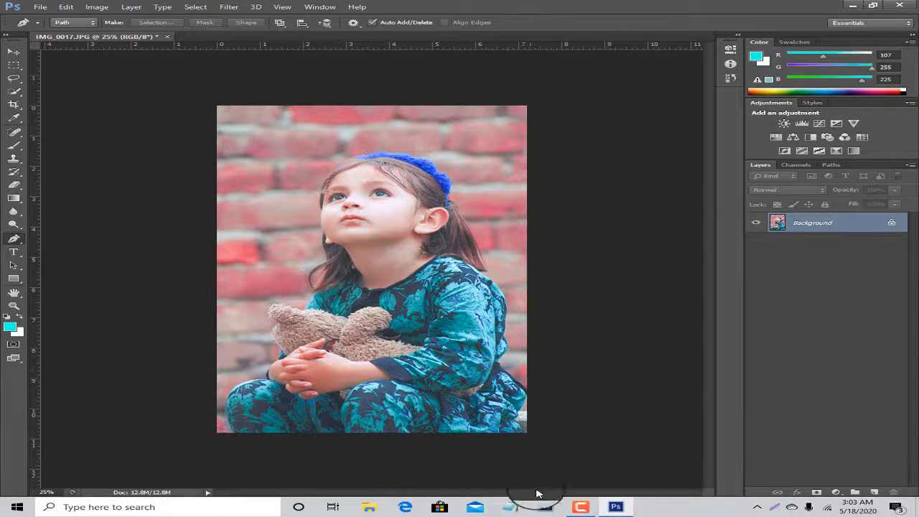
left_click(574, 510)
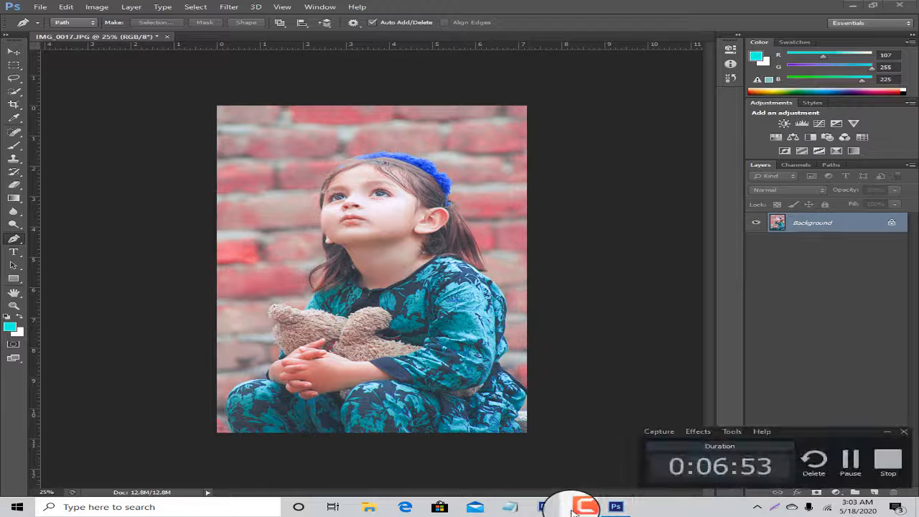
left_click(578, 508)
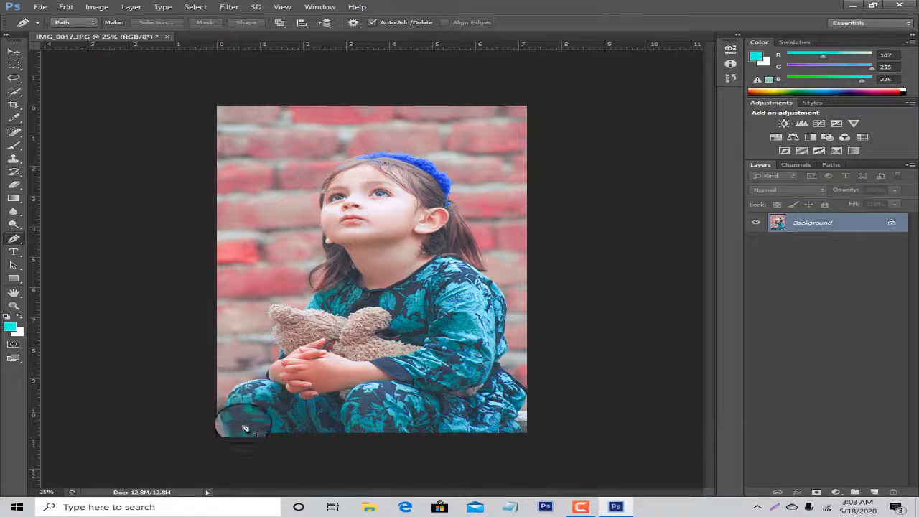